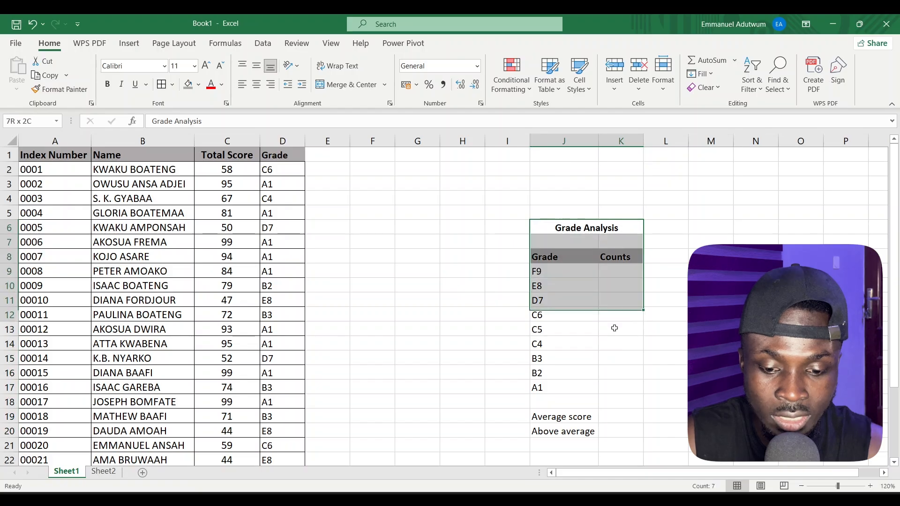
Select the grade list F9 through A1 in J9:J17 of the Grade Analysis table.
click(621, 271)
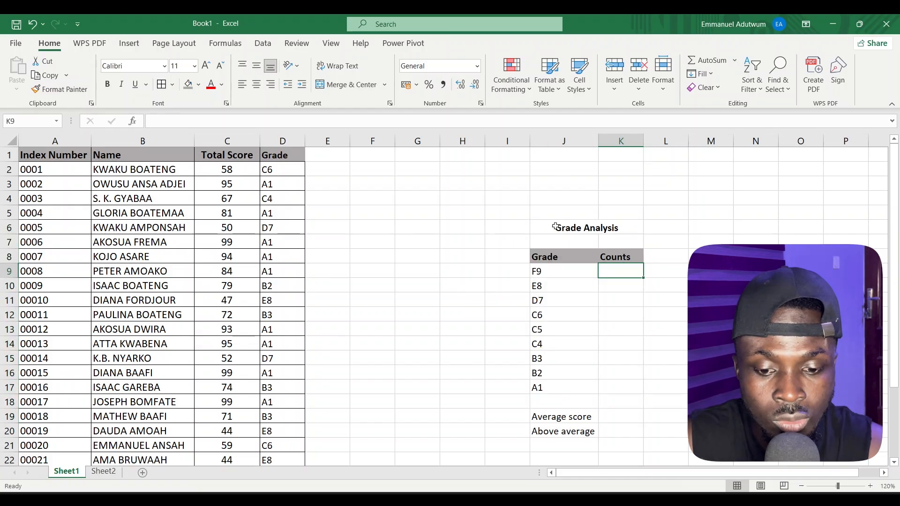
drag(556, 227, 584, 430)
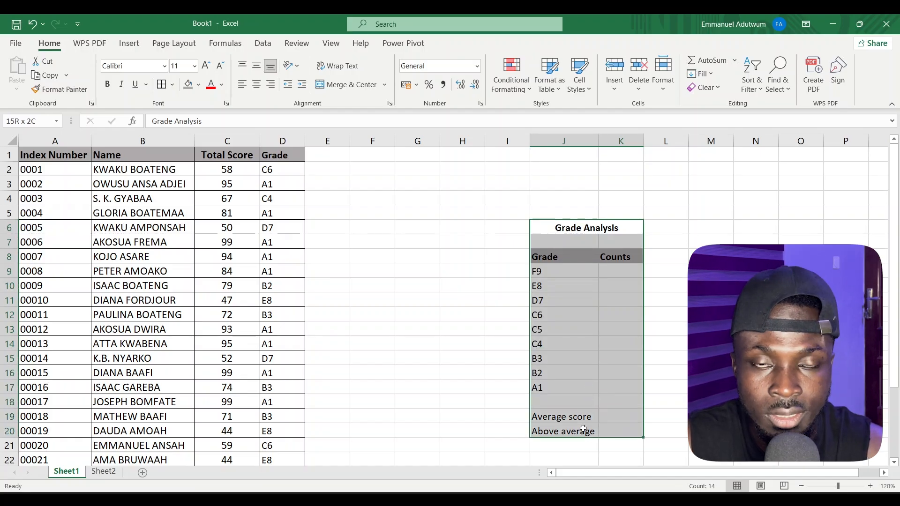
click(595, 270)
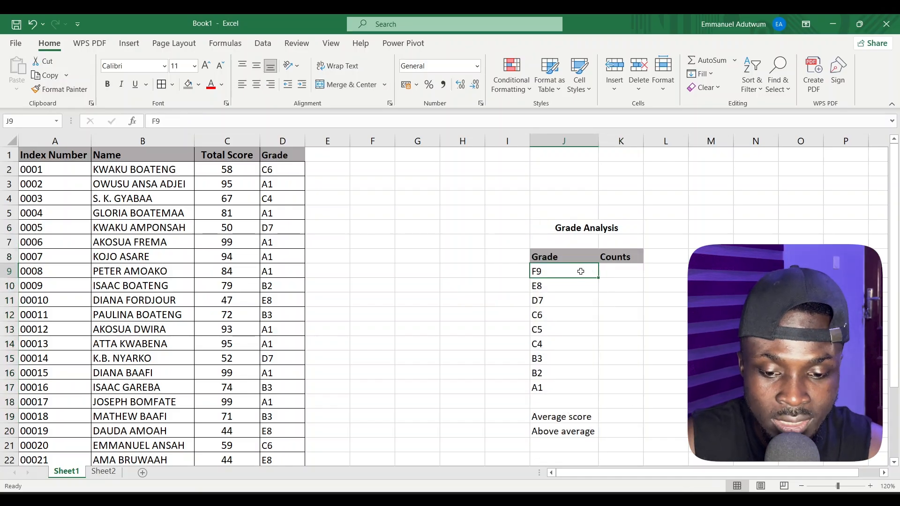
drag(581, 271, 572, 384)
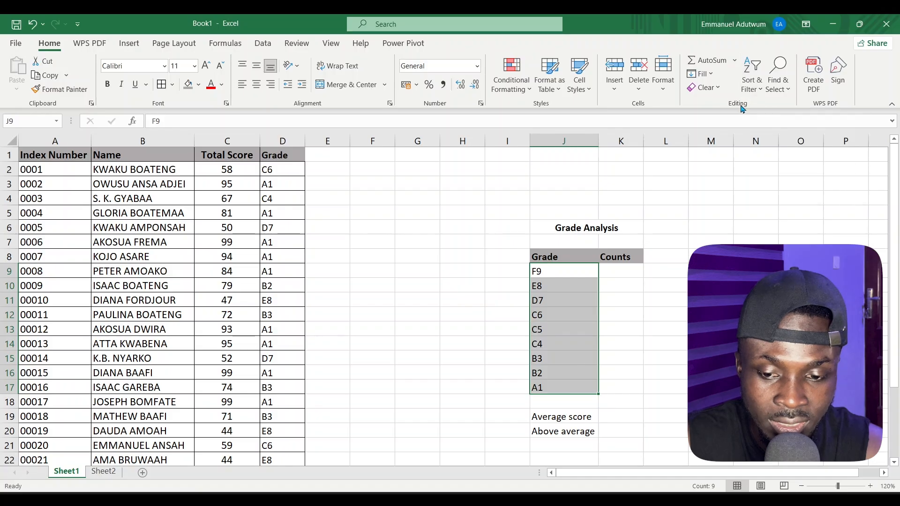
Sort only the selected grades ascending so they run A1 through F9.
click(755, 90)
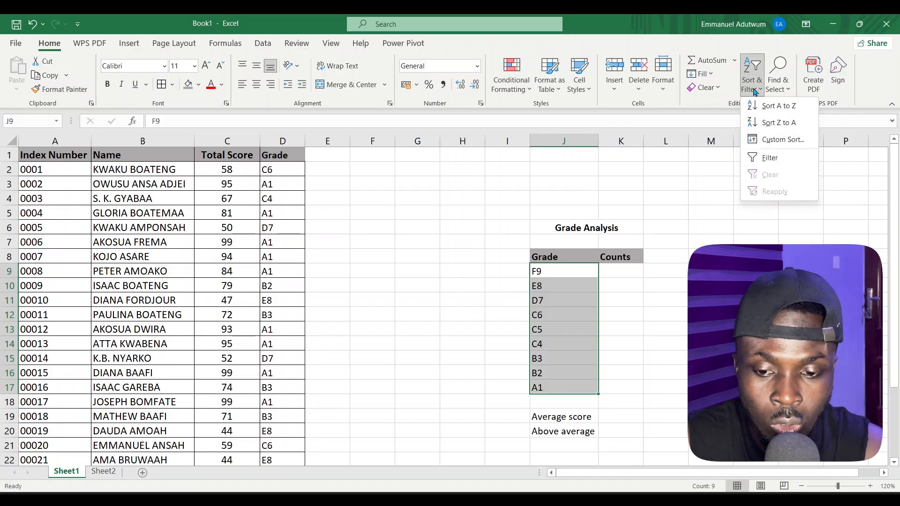
click(780, 107)
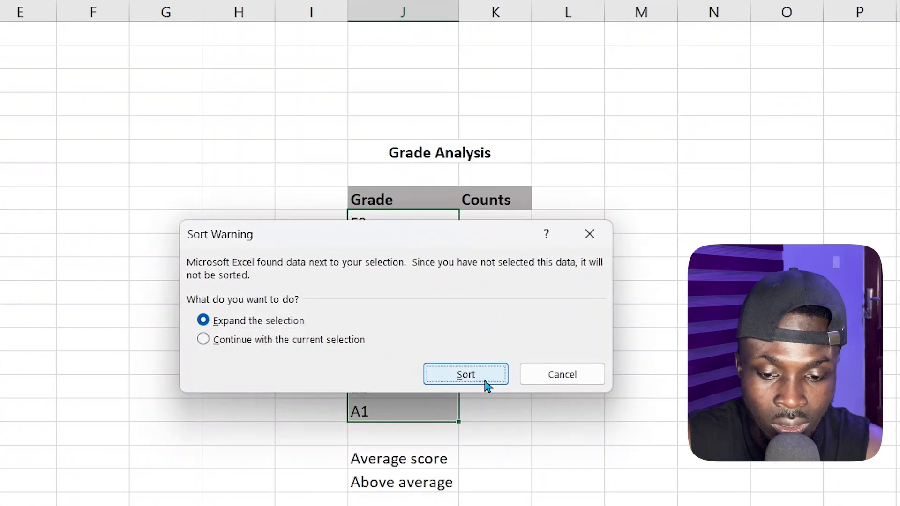
click(486, 380)
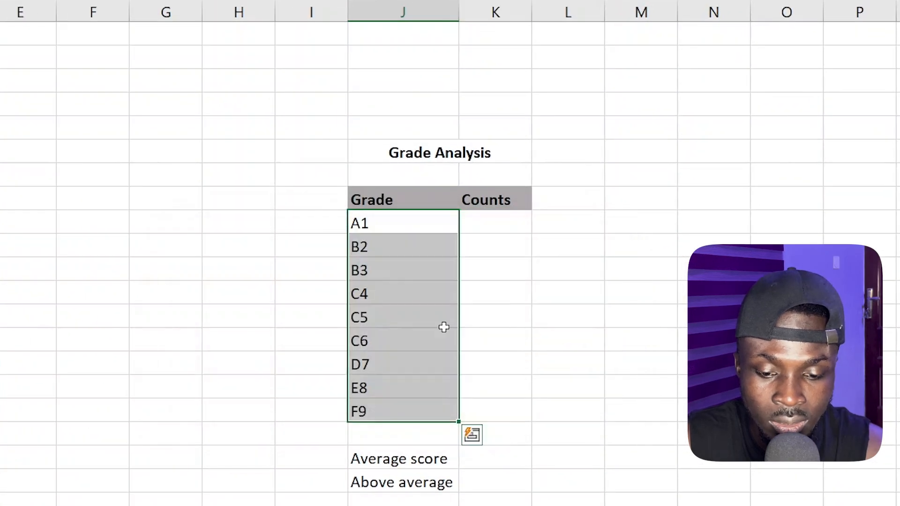
click(429, 322)
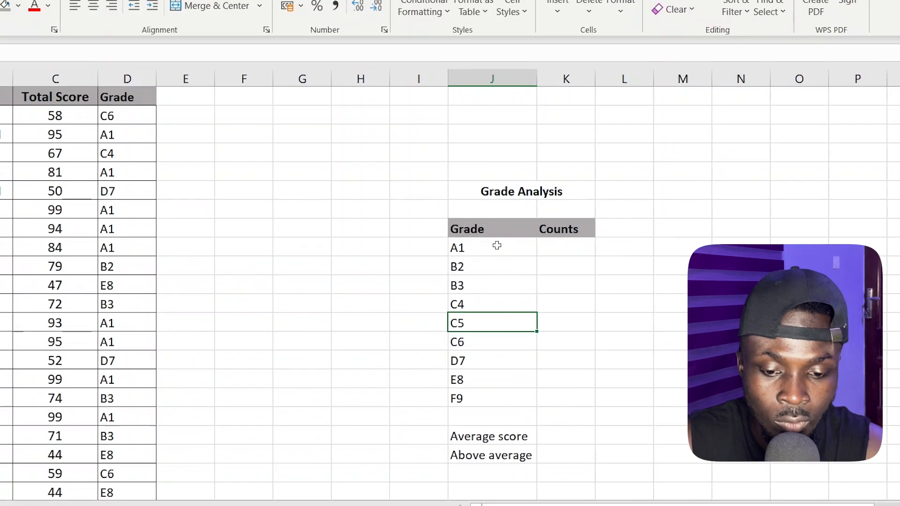
click(413, 223)
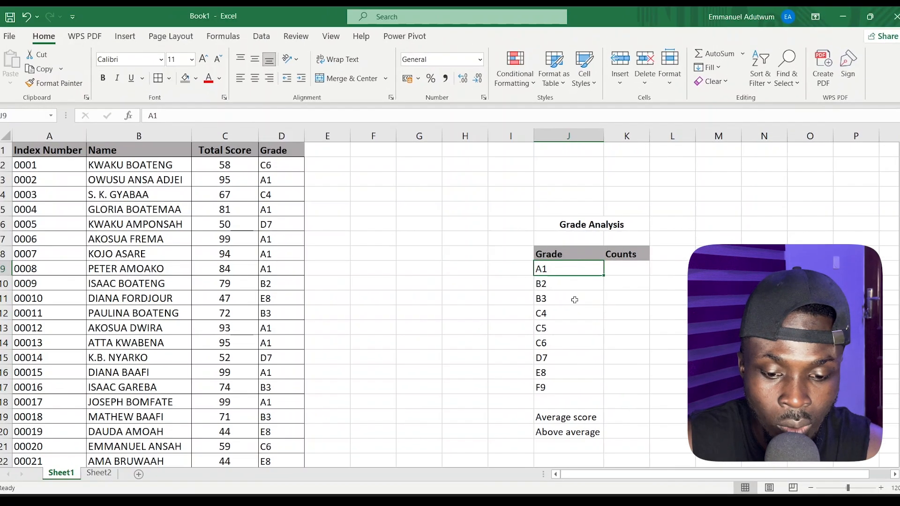
click(545, 389)
Enter =COUNTIF($D$2:$D$27,J9) in K9 to count the A1 grades, giving 12.
click(628, 266)
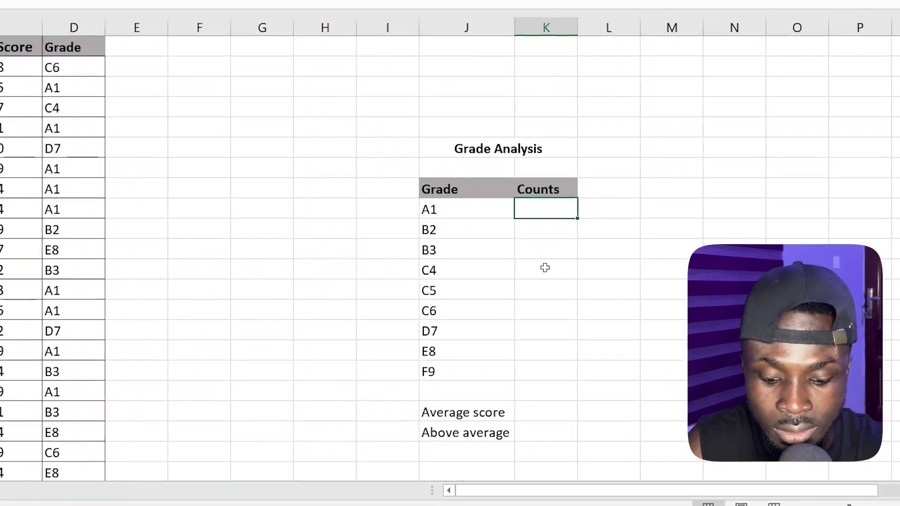
text(=c)
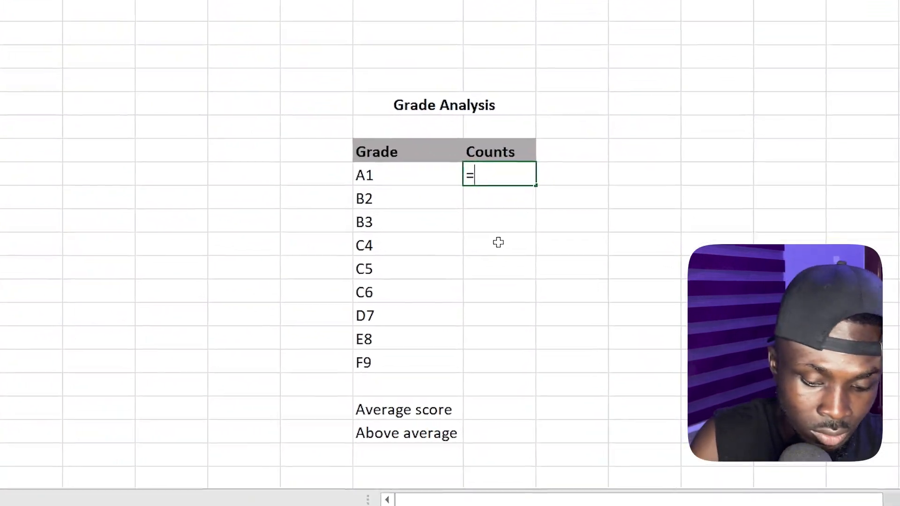
text(ount)
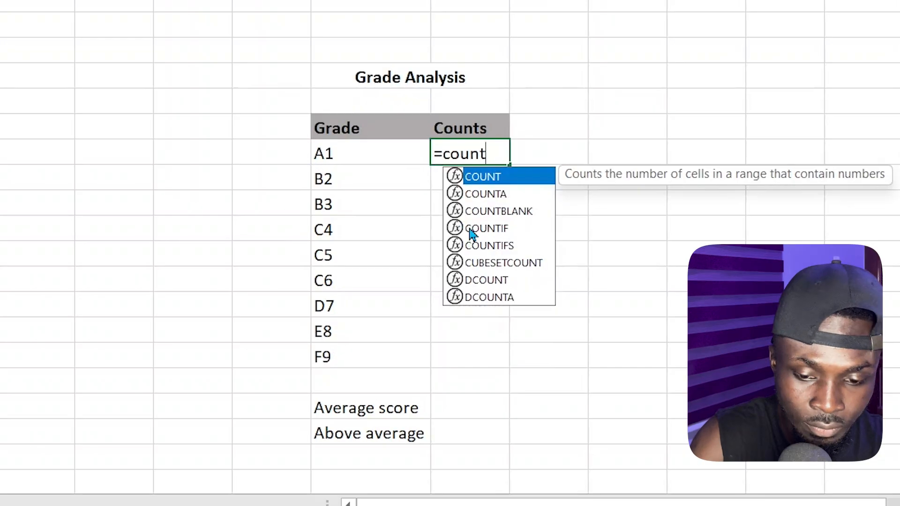
text(if)
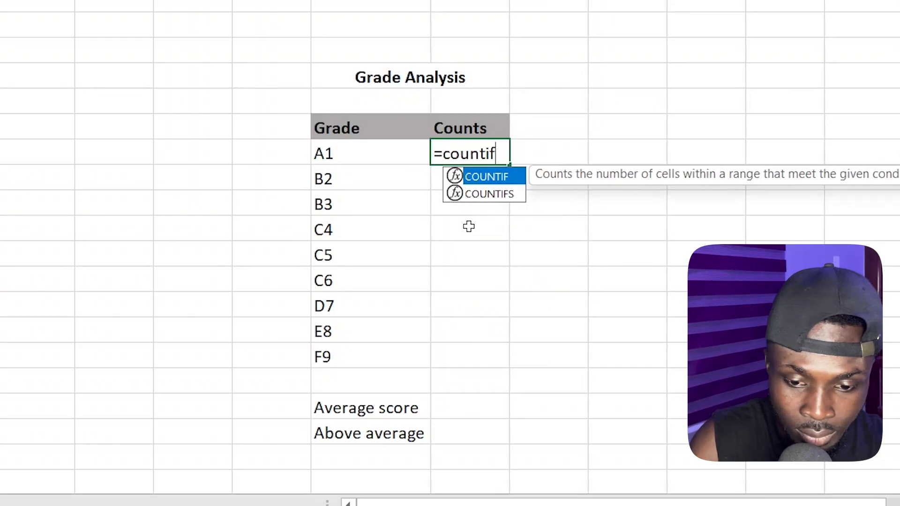
key(Tab)
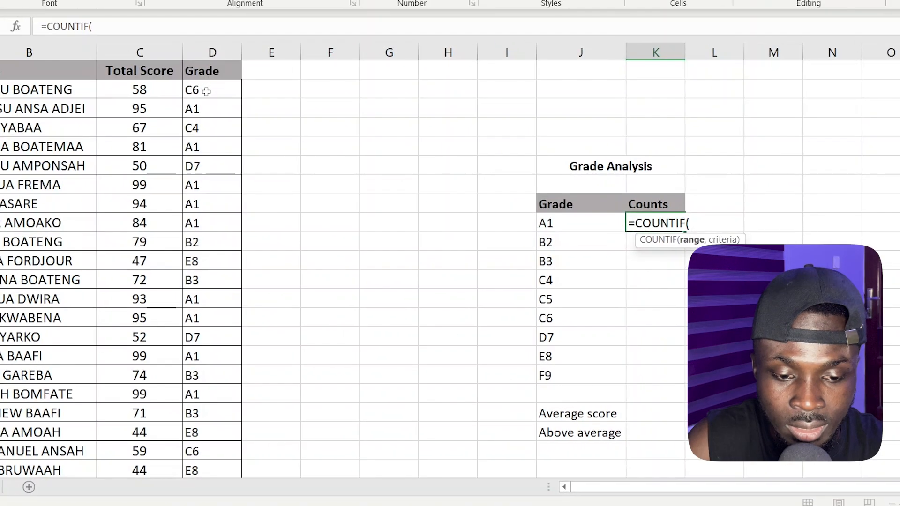
drag(213, 83, 215, 482)
drag(215, 452, 217, 449)
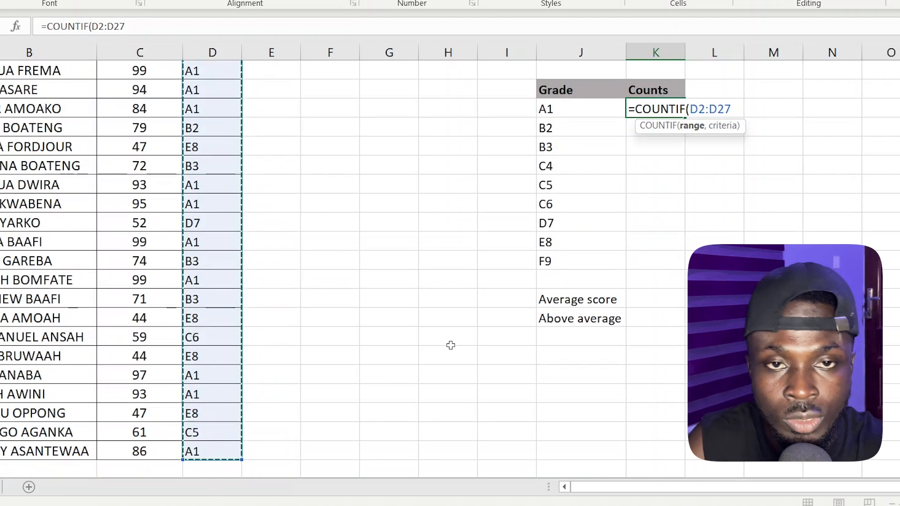
key(F4)
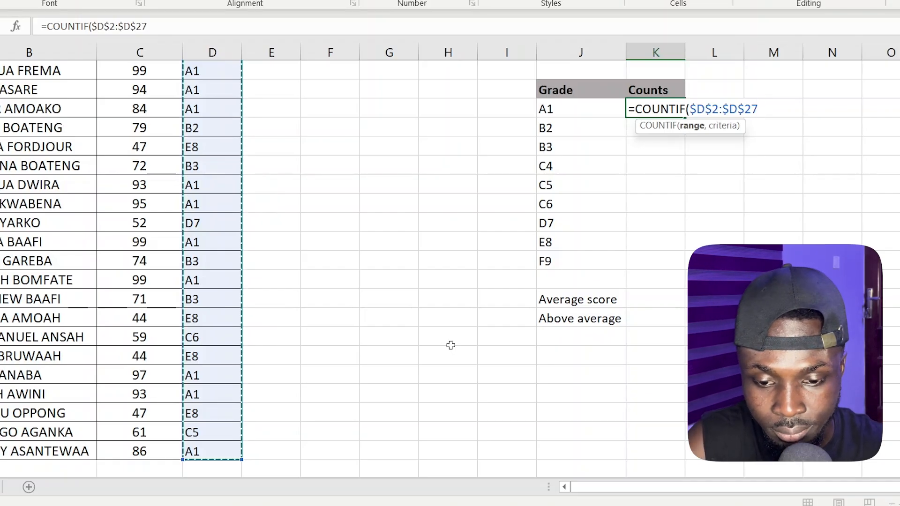
text(,)
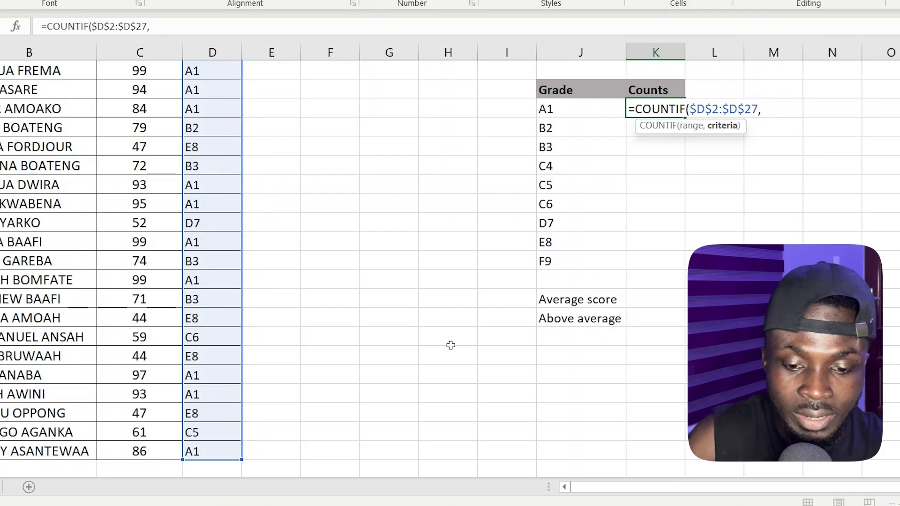
scroll(603, 283, up, 1)
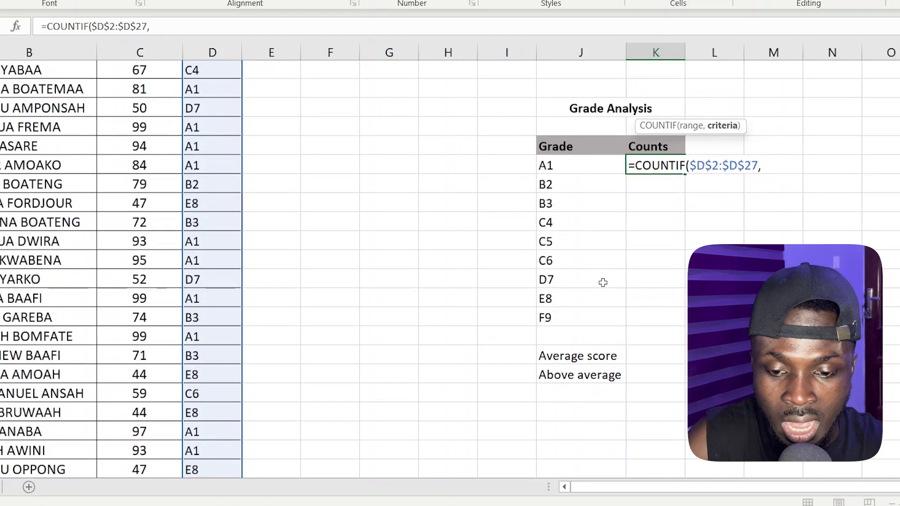
click(584, 164)
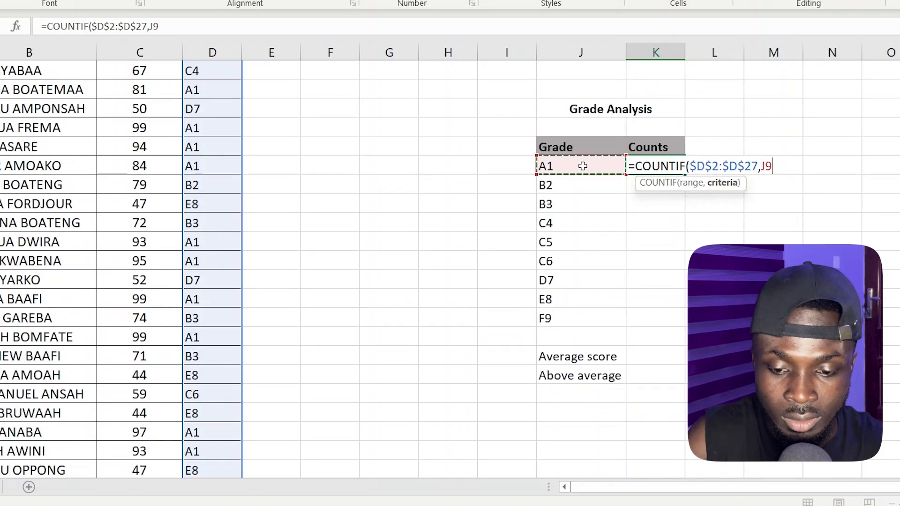
text())
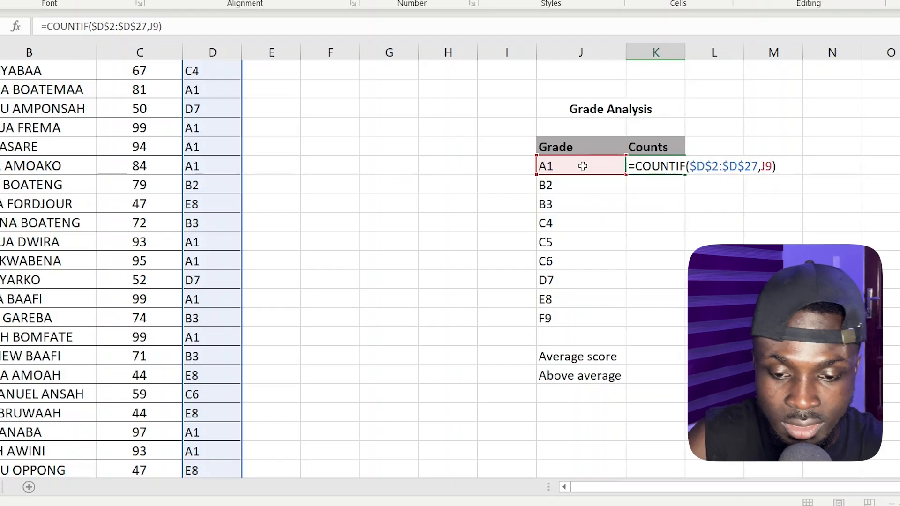
key(Return)
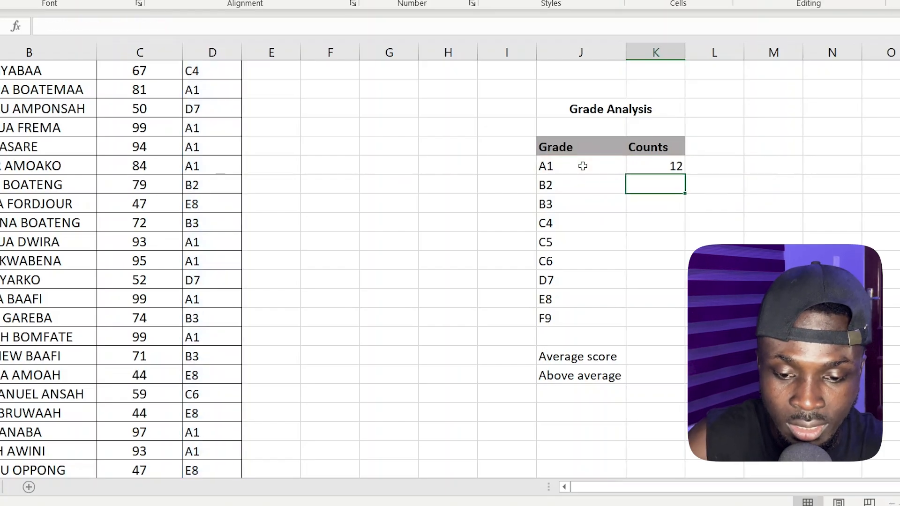
Fill the A1 COUNTIF formula down to F9, giving counts such as B3 3, E8 4, F9 0.
click(675, 166)
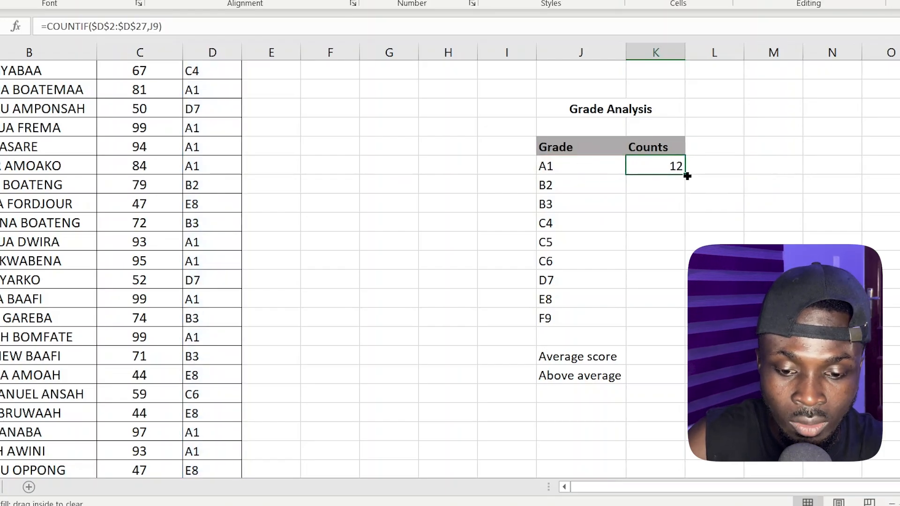
drag(688, 175, 651, 340)
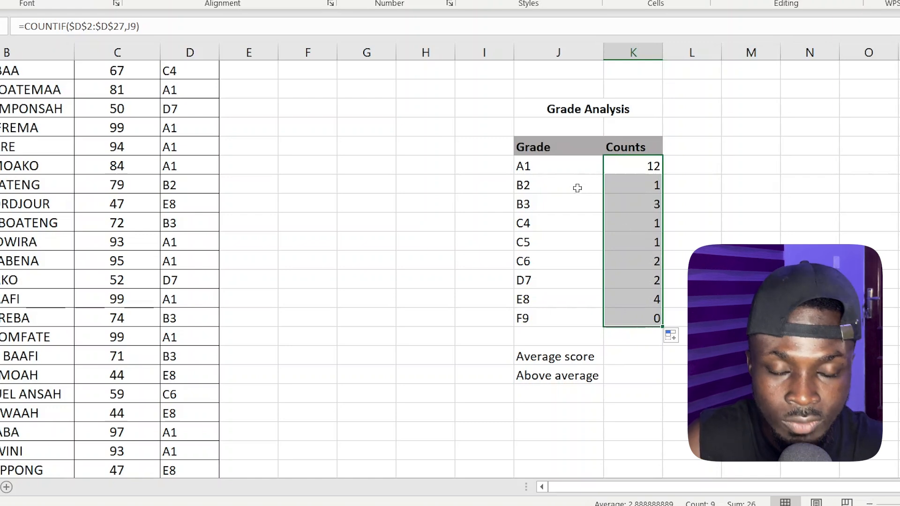
click(638, 264)
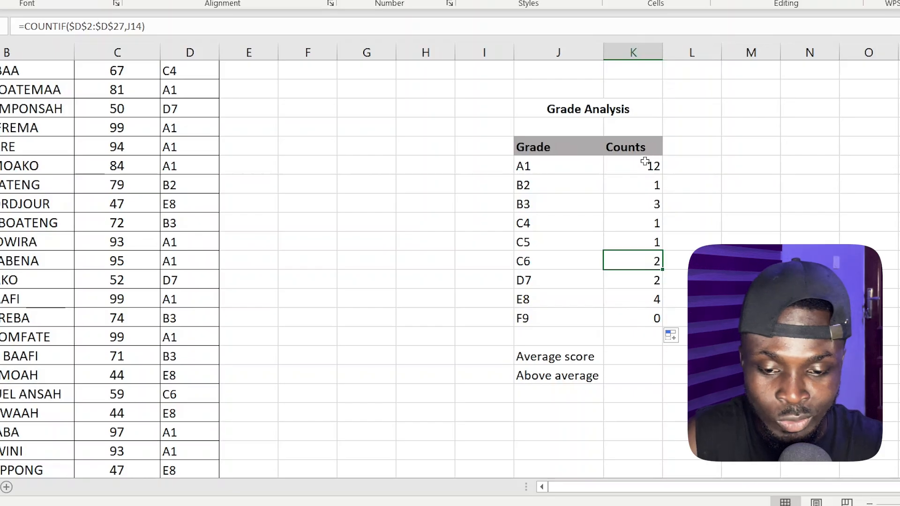
drag(643, 165, 647, 318)
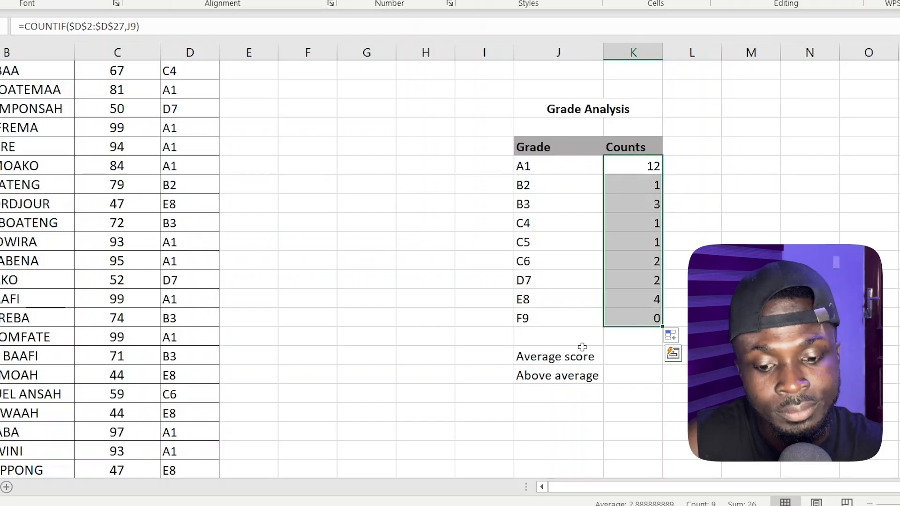
click(636, 357)
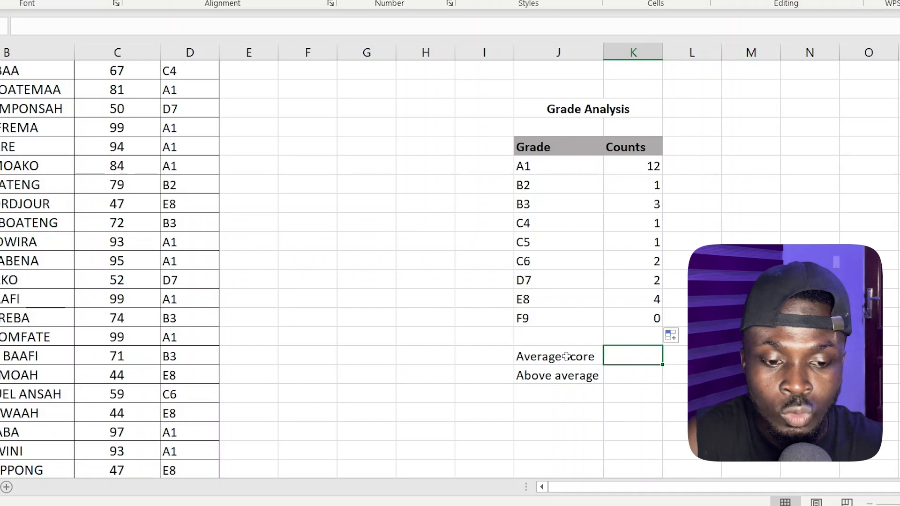
Apply an Above Average rule to Total Scores C2:C27 with Green Fill with Dark Green Text.
scroll(190, 371, up, 1)
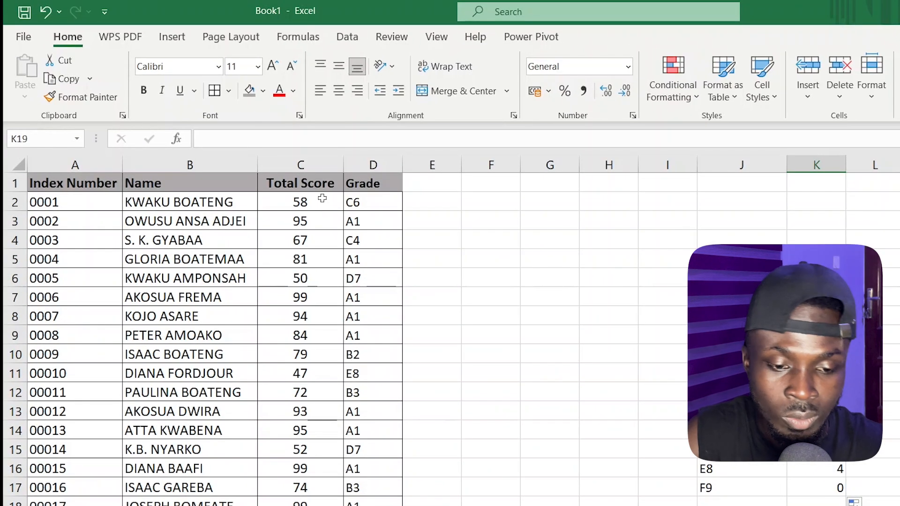
drag(298, 179, 302, 505)
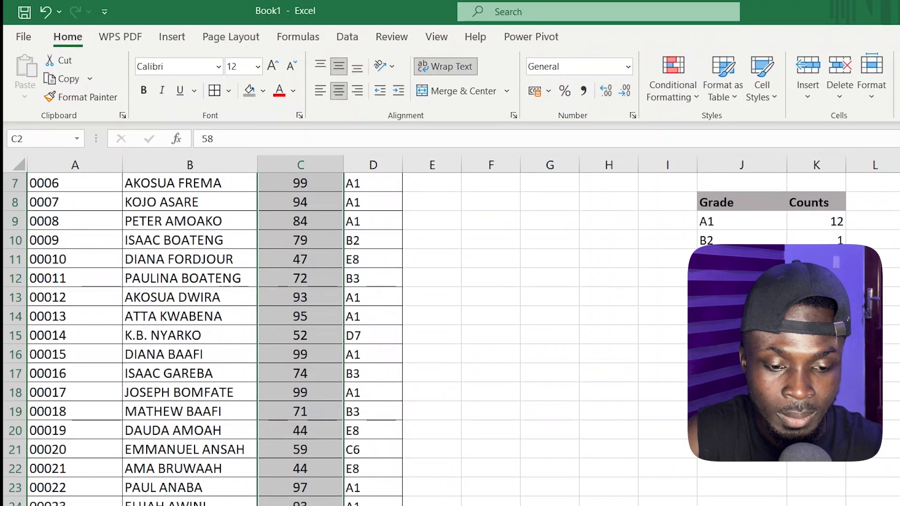
scroll(325, 220, up, 2)
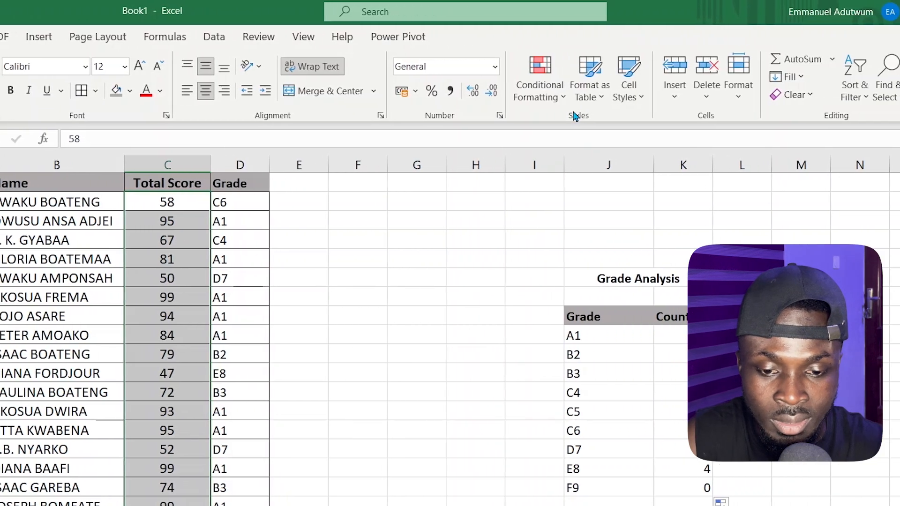
click(560, 99)
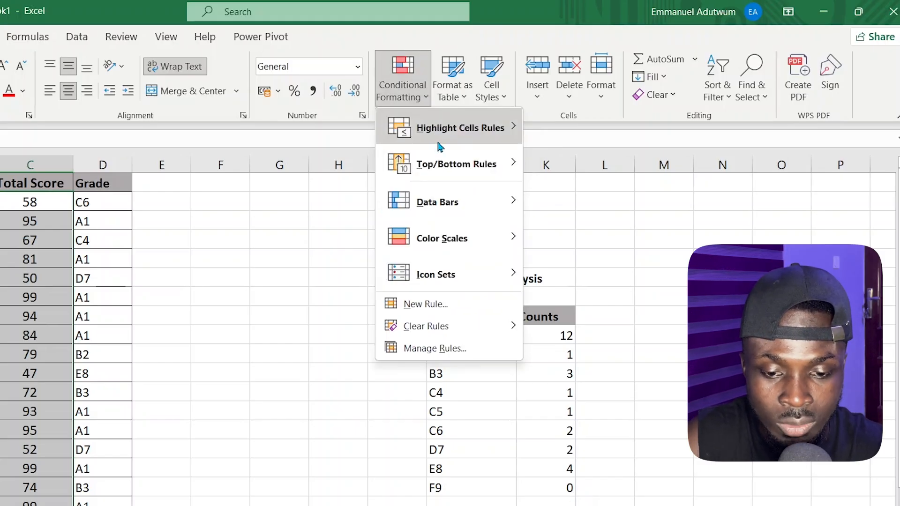
mouse_move(446, 164)
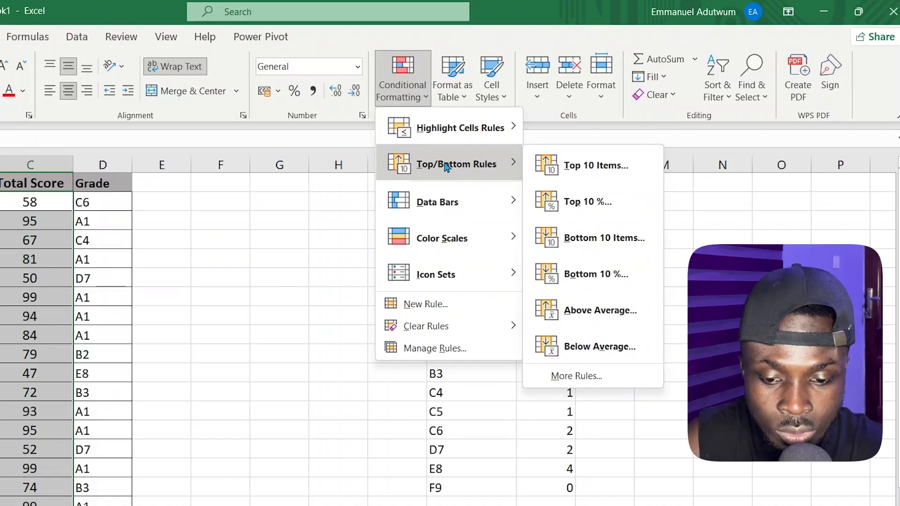
click(585, 305)
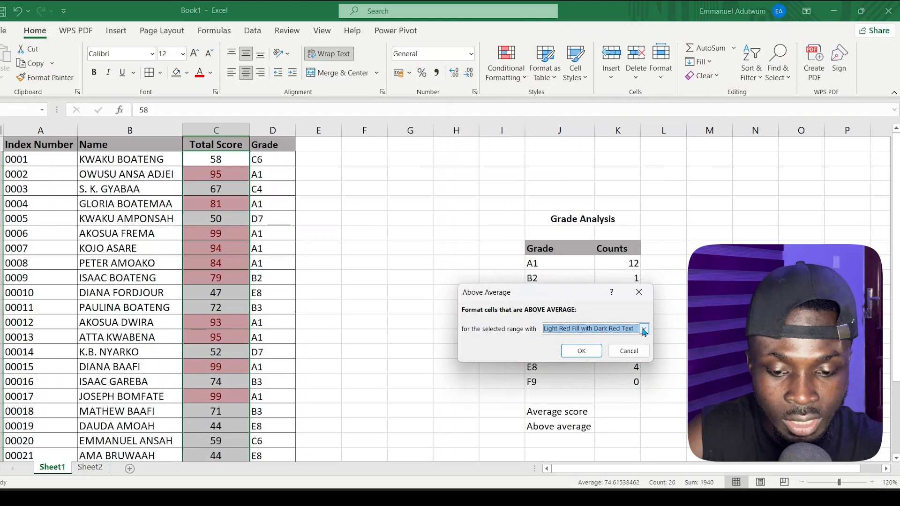
click(645, 330)
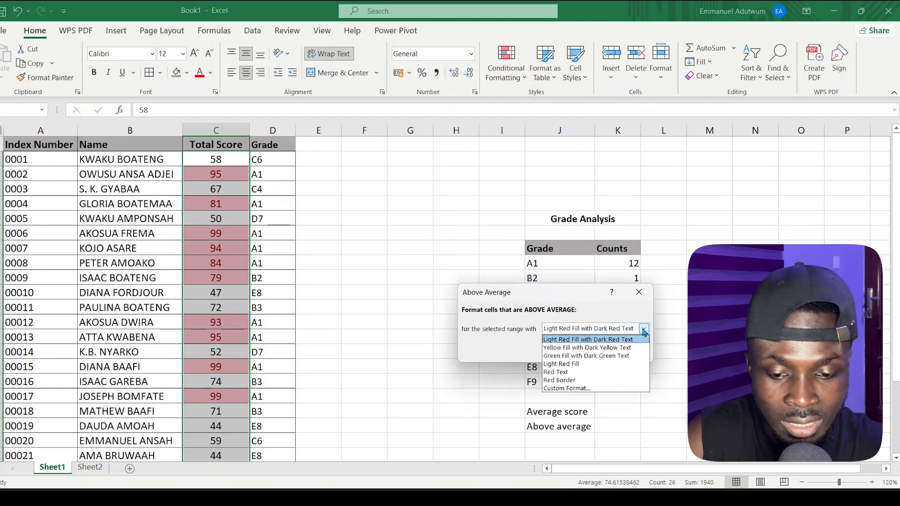
click(589, 356)
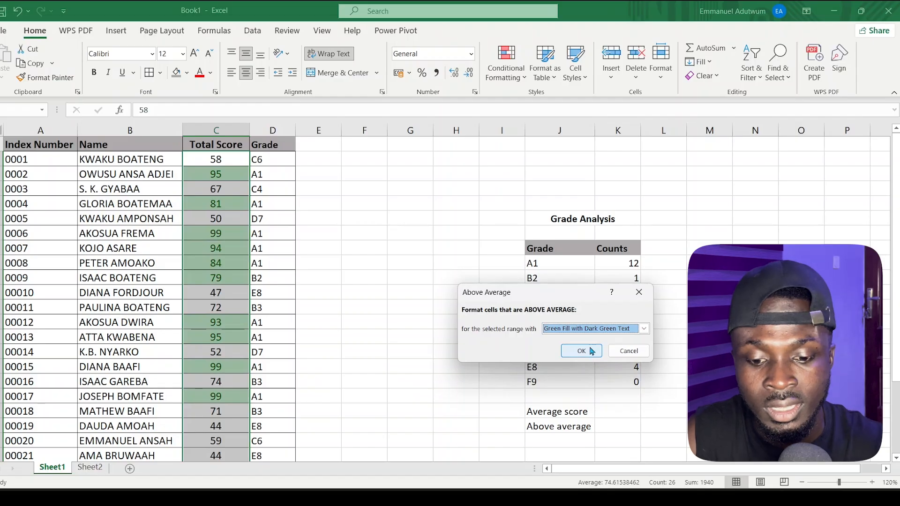
click(581, 351)
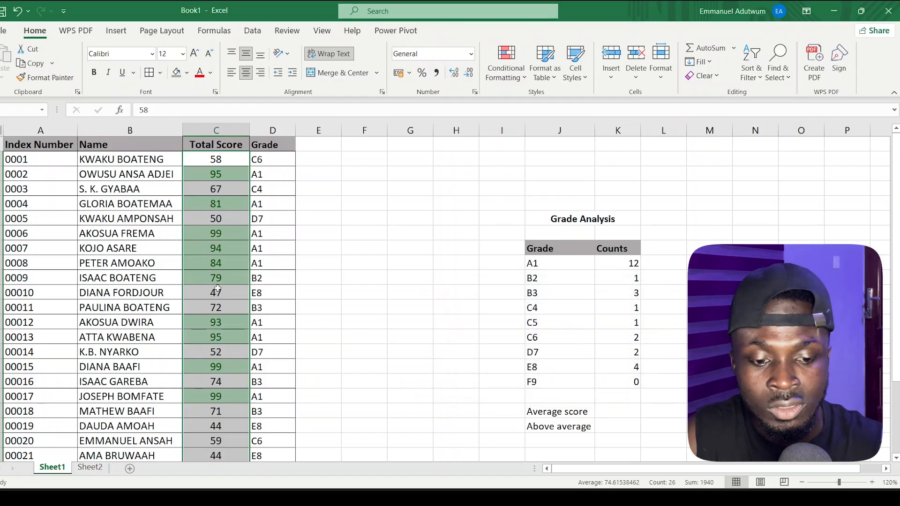
scroll(218, 289, down, 3)
scroll(218, 290, up, 3)
click(217, 189)
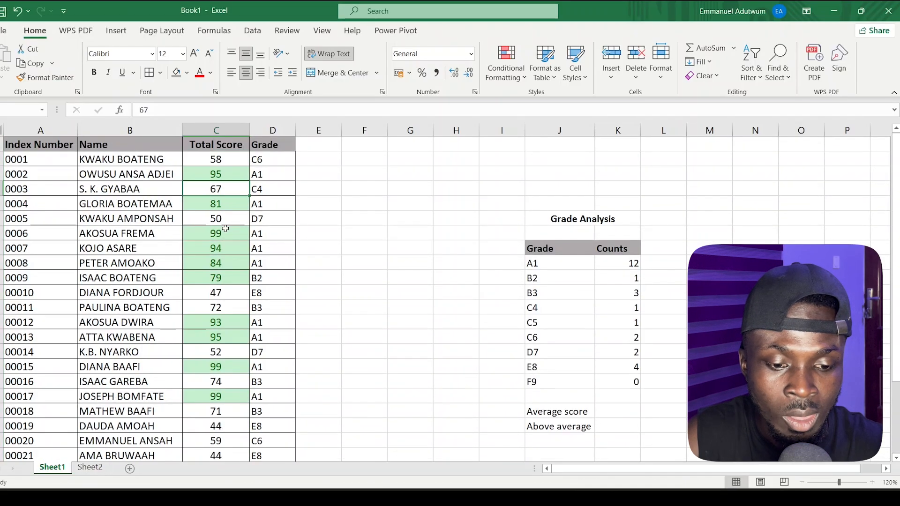
scroll(219, 251, down, 3)
scroll(221, 253, up, 3)
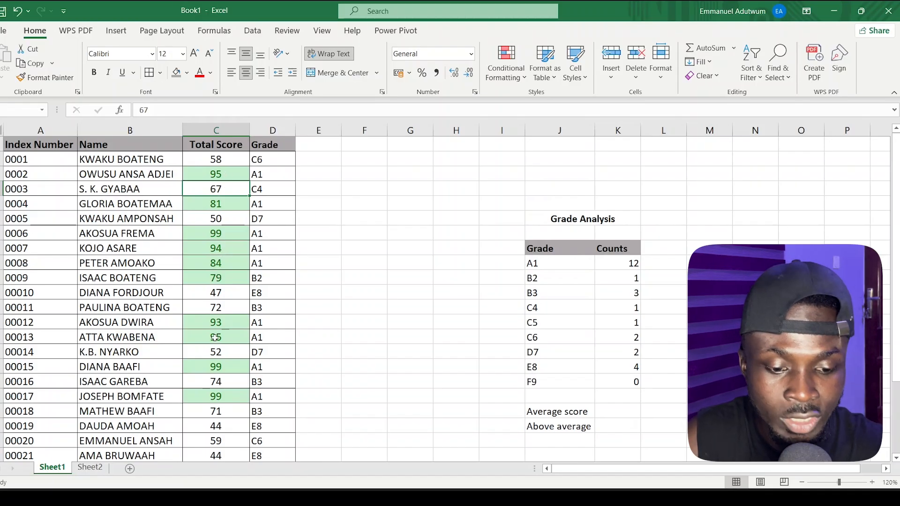
scroll(215, 337, down, 2)
scroll(215, 337, down, 1)
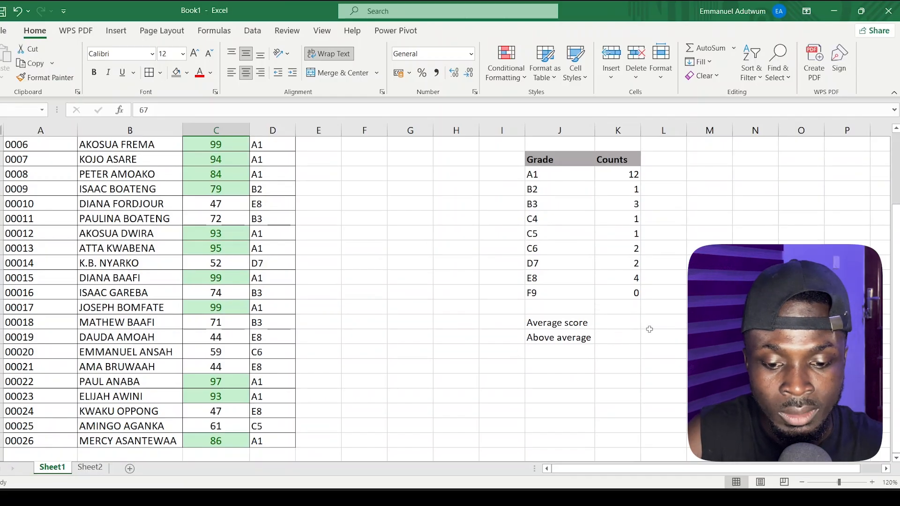
Enter =AVERAGE(C2:C27) beside Average score, giving 74.61538.
click(619, 322)
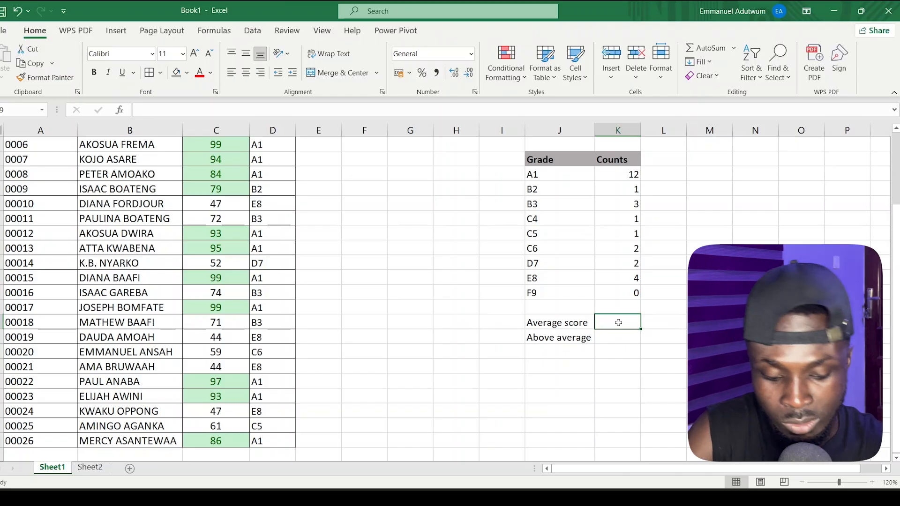
text(=ave)
key(BackSpace)
key(BackSpace)
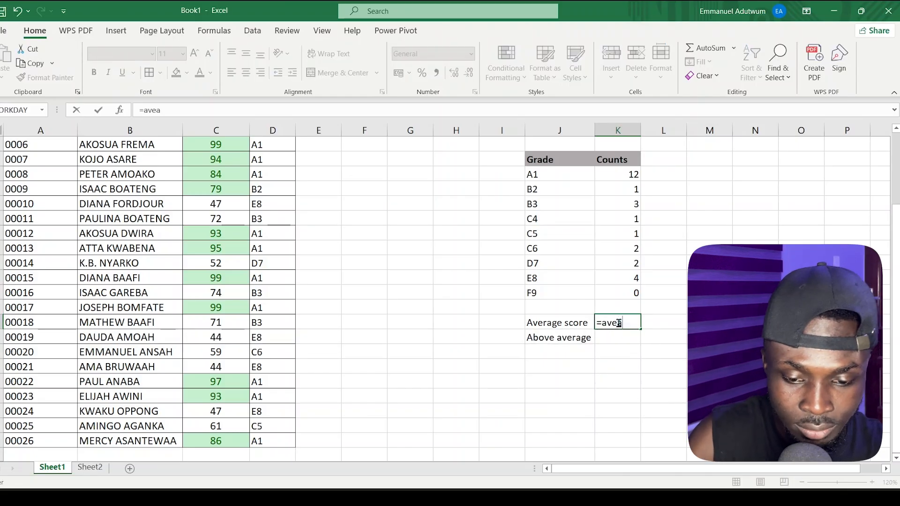
text(verage)
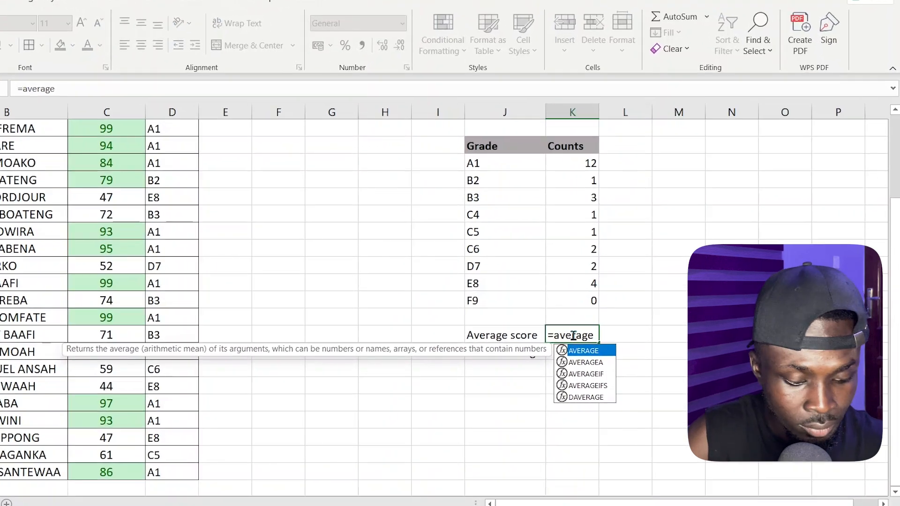
key(Tab)
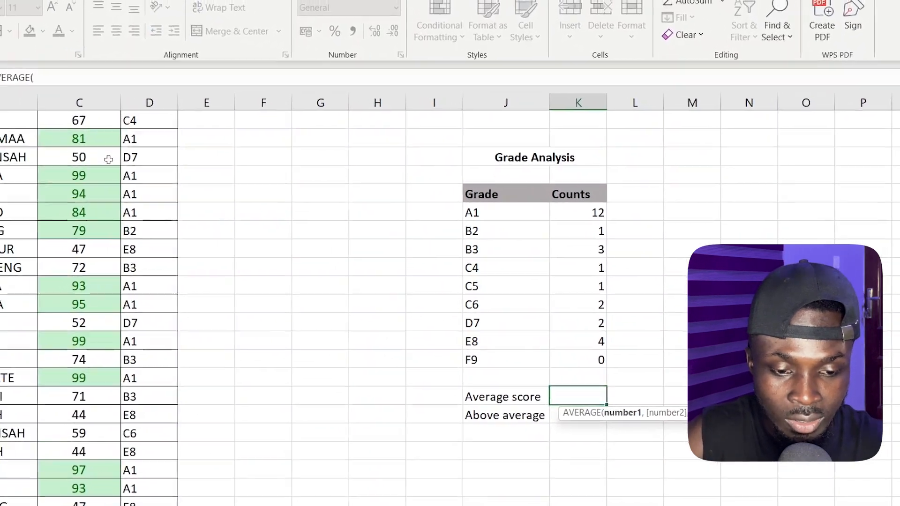
drag(151, 145, 151, 470)
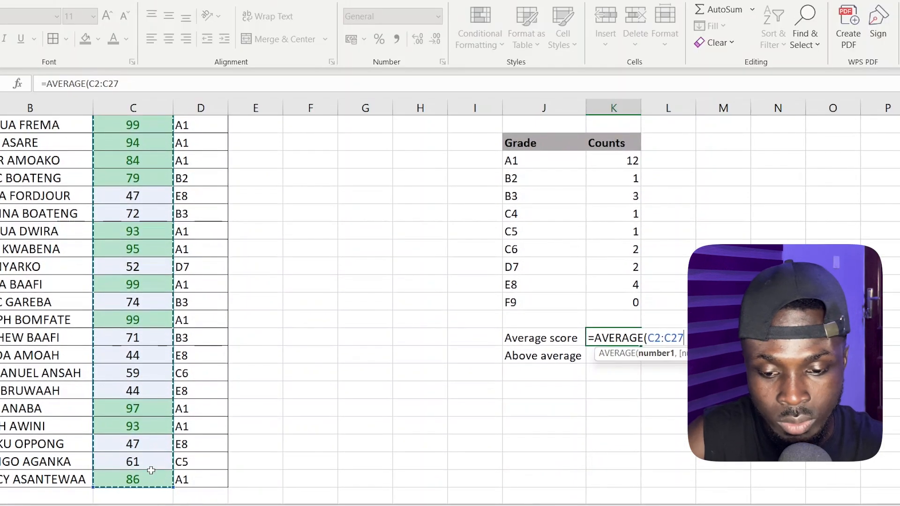
text())
key(Return)
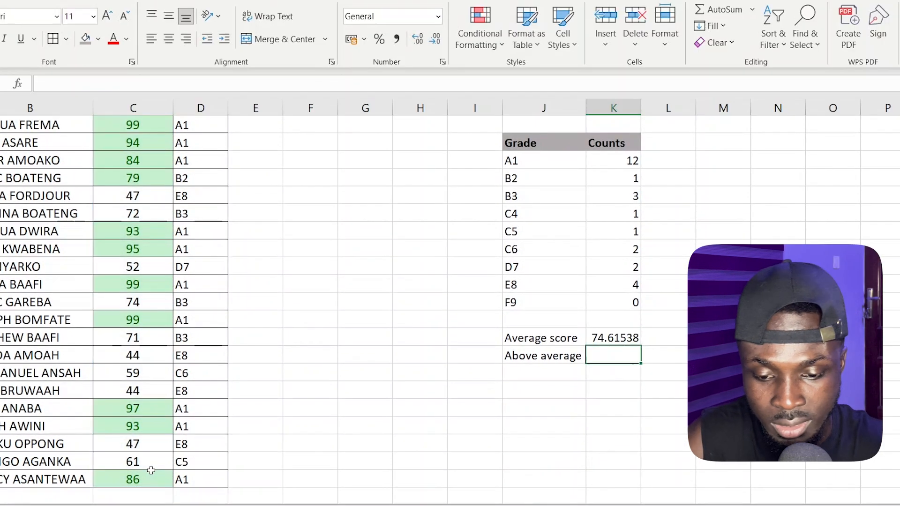
Review the AVERAGE formula behind the Average score result.
click(620, 338)
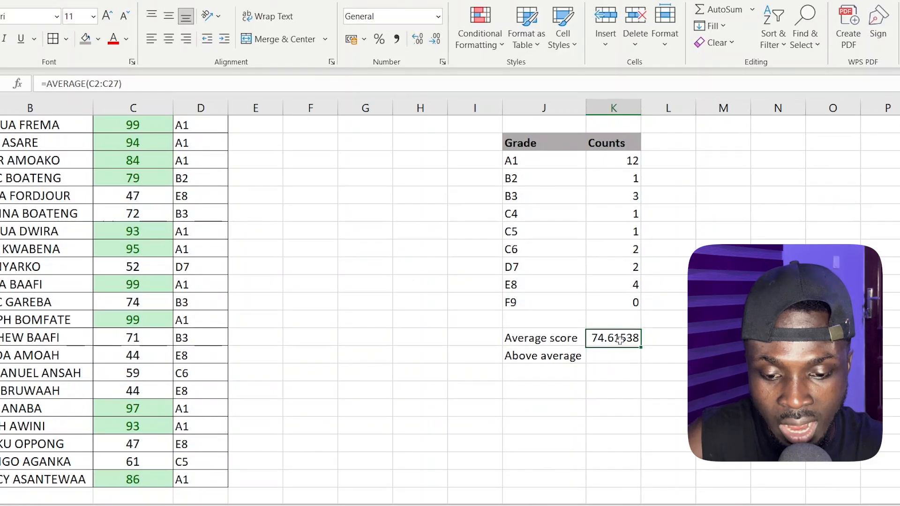
click(610, 356)
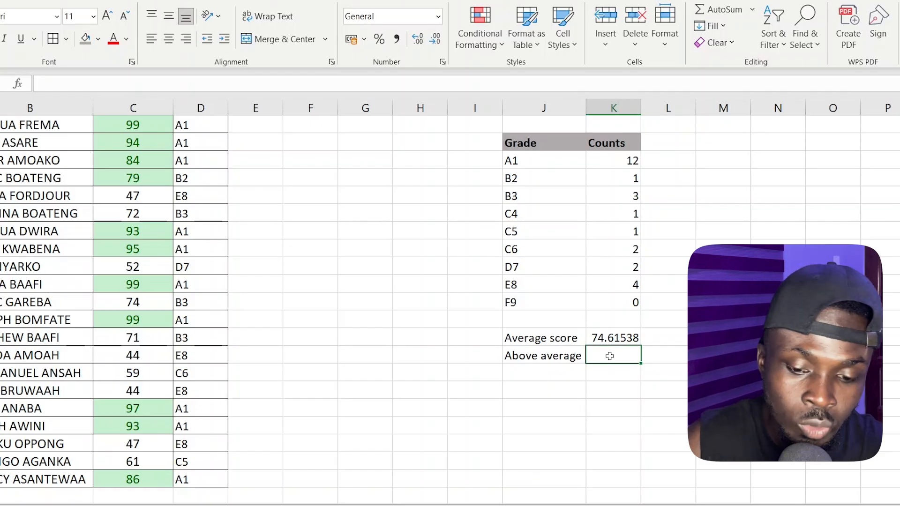
click(616, 338)
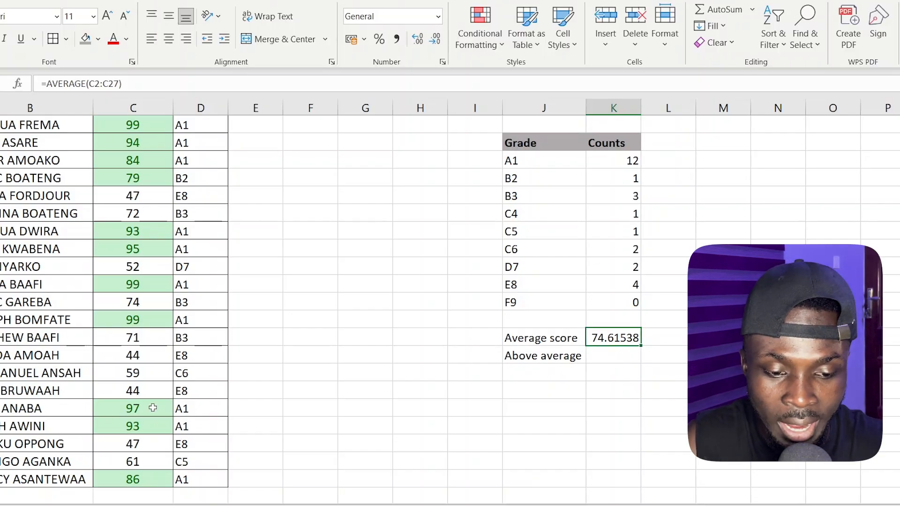
scroll(133, 400, up, 2)
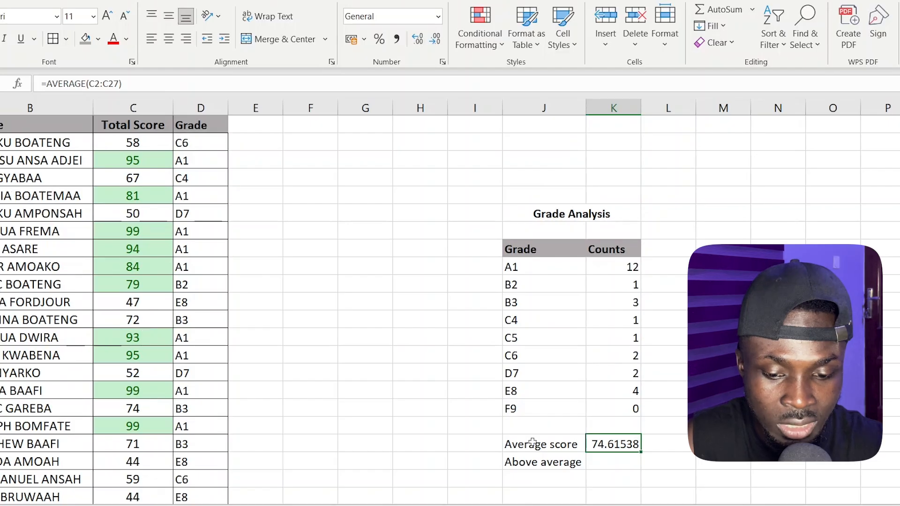
scroll(620, 464, down, 1)
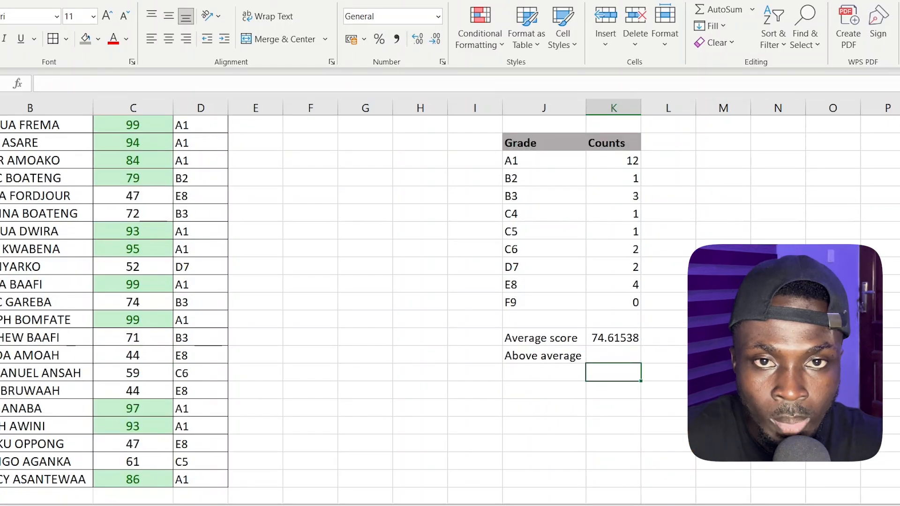
Enter =COUNTIF(C2:C27, ">" & AVERAGE(C2:C27)) beside Above average, returning 13.
click(609, 355)
text(=count)
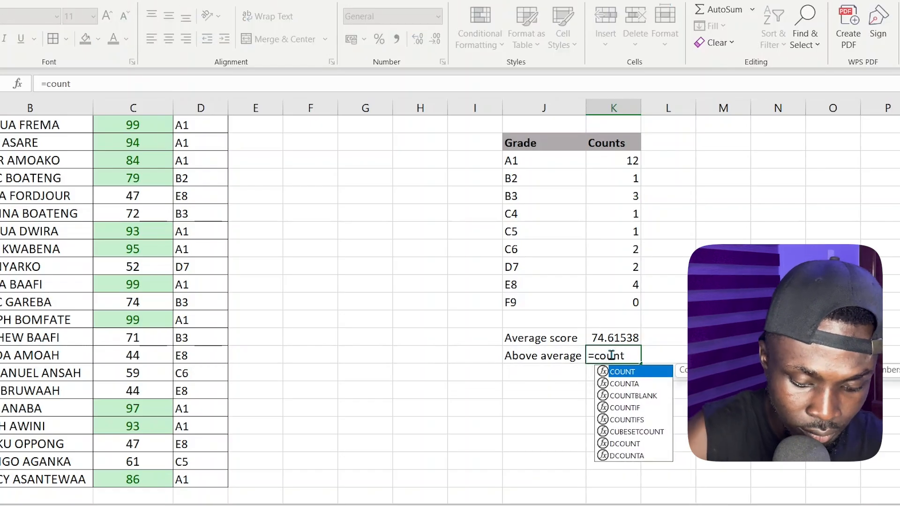
text(if)
key(Tab)
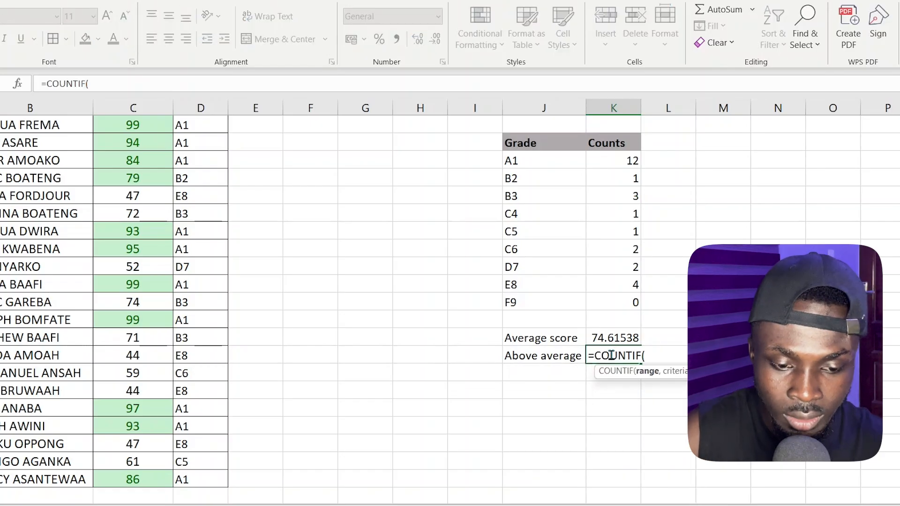
scroll(146, 288, up, 2)
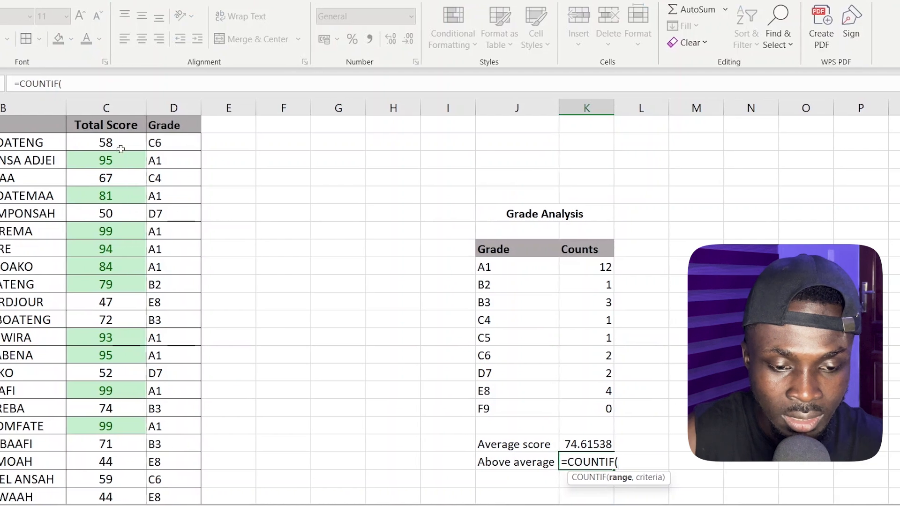
drag(121, 149, 117, 487)
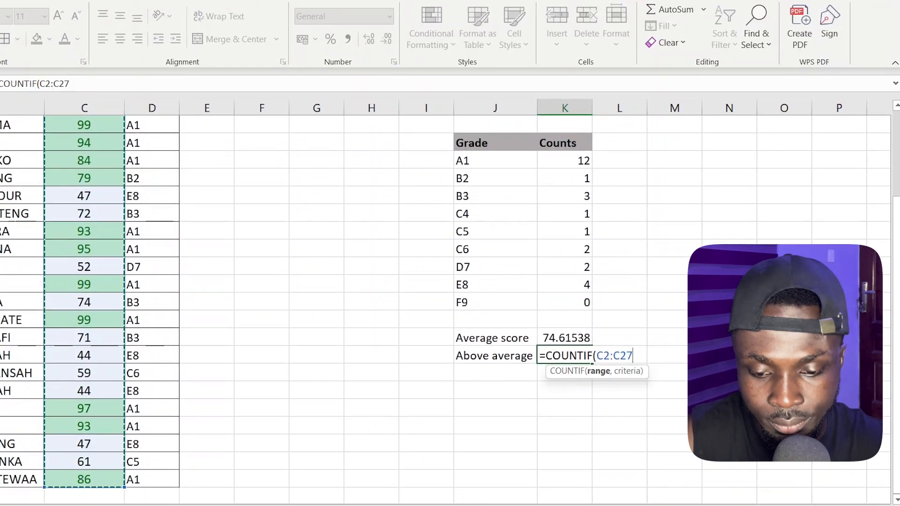
text(,)
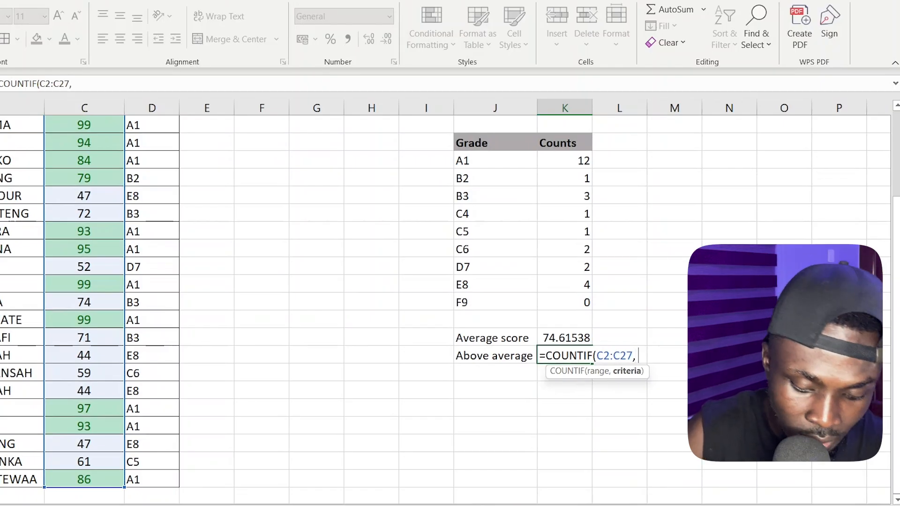
text( ">)
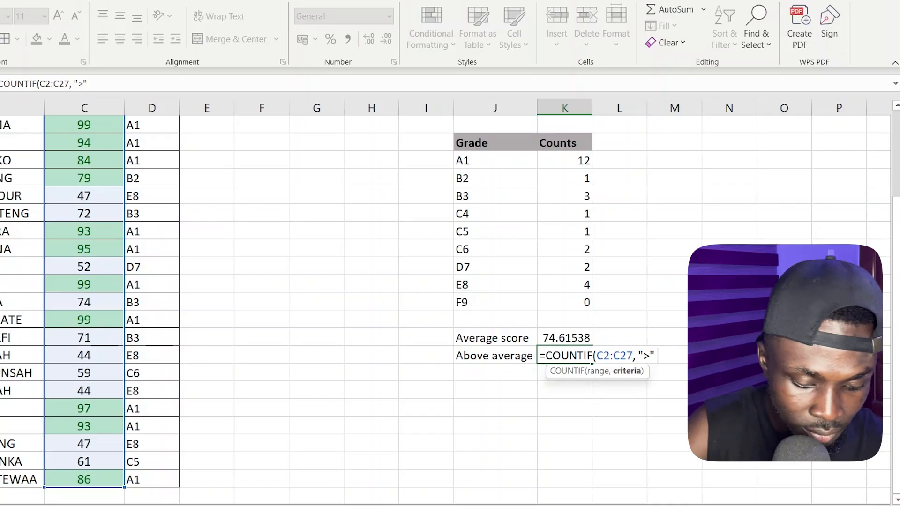
text(" &)
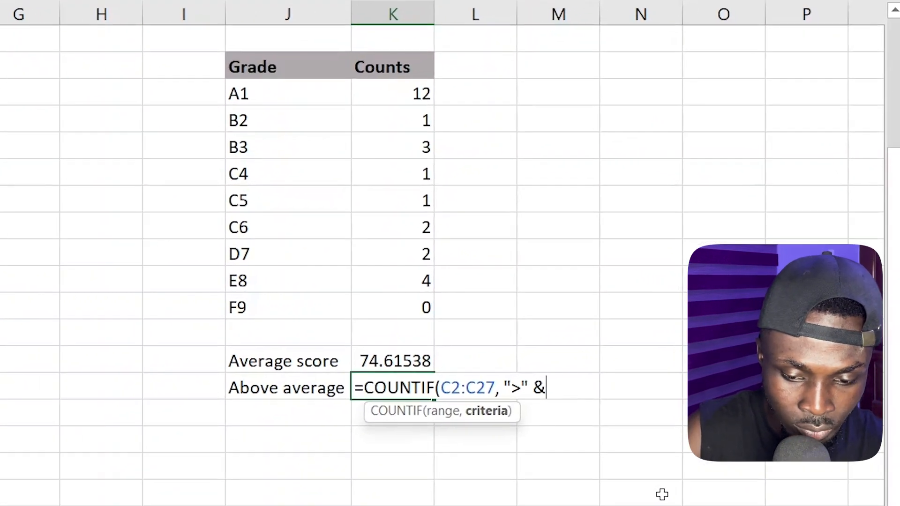
text( AVERA)
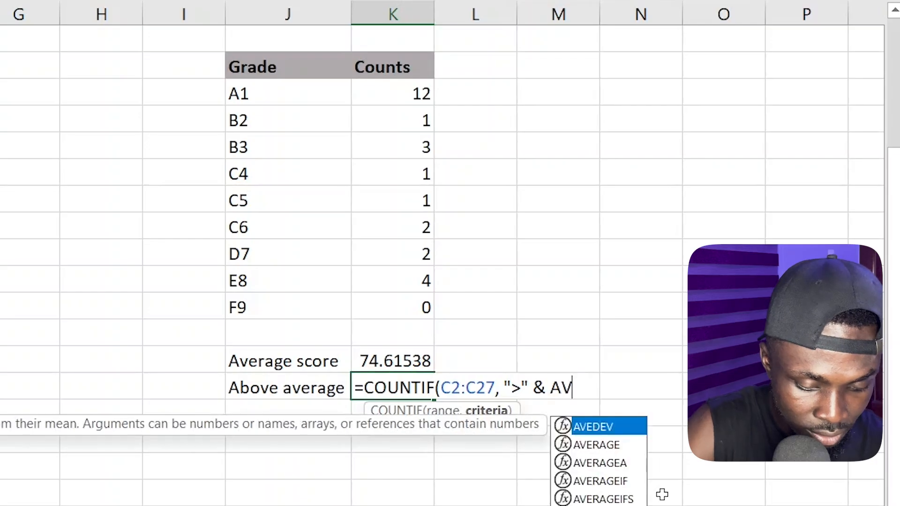
key(Tab)
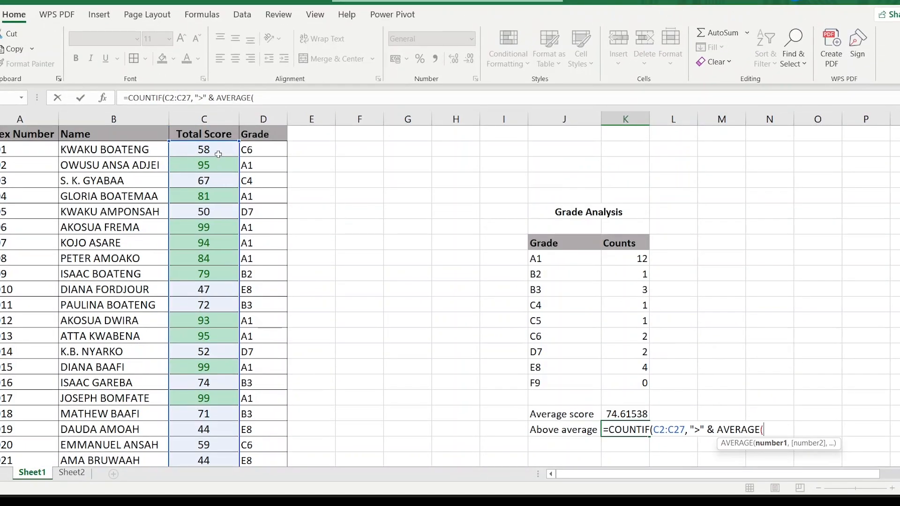
drag(218, 154, 197, 445)
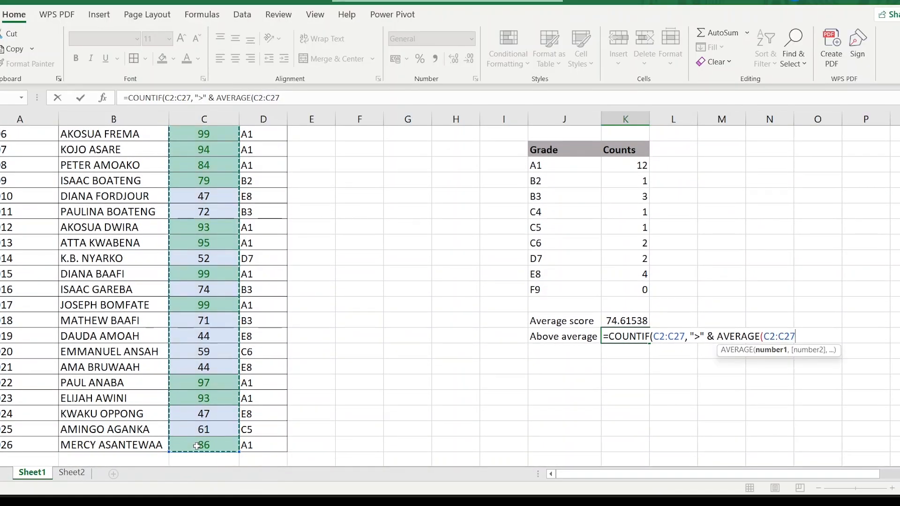
text()))
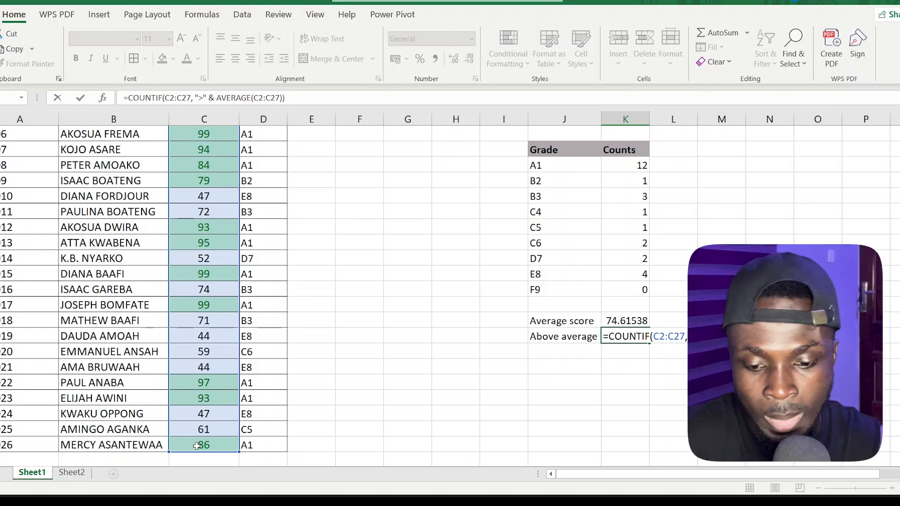
key(Return)
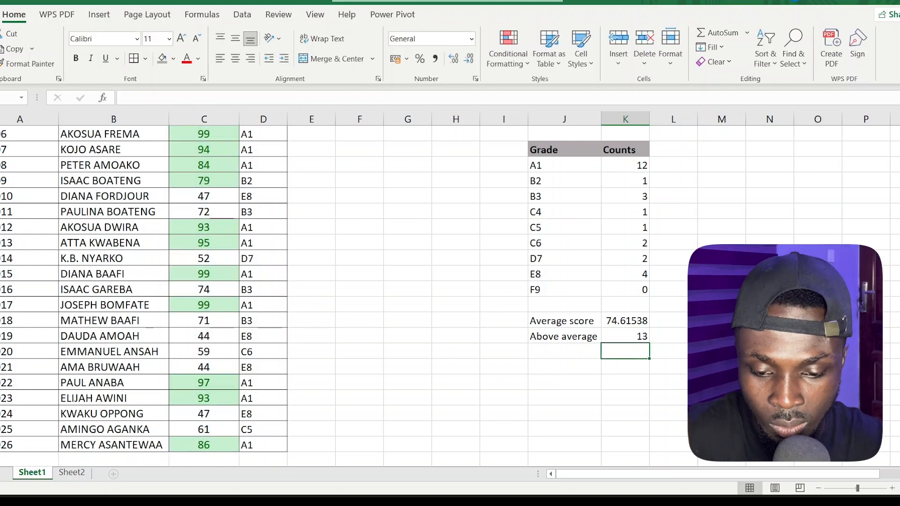
click(634, 337)
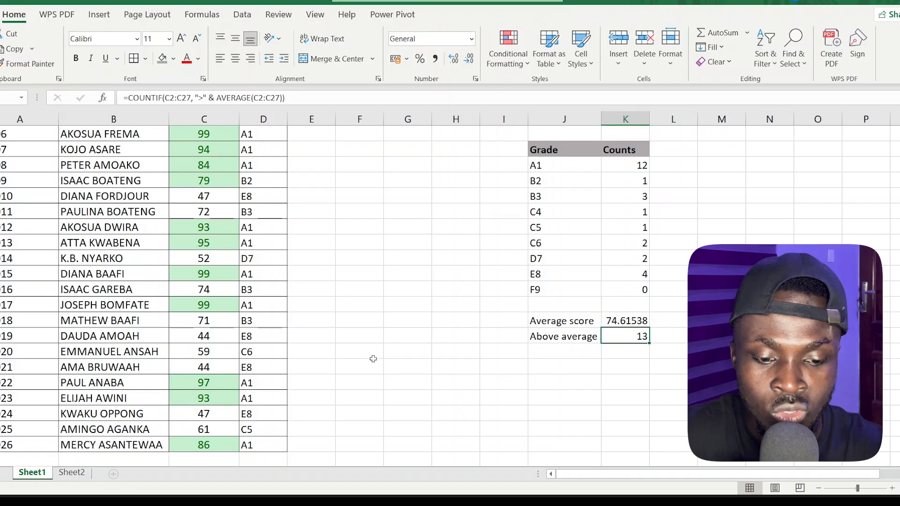
scroll(209, 331, up, 2)
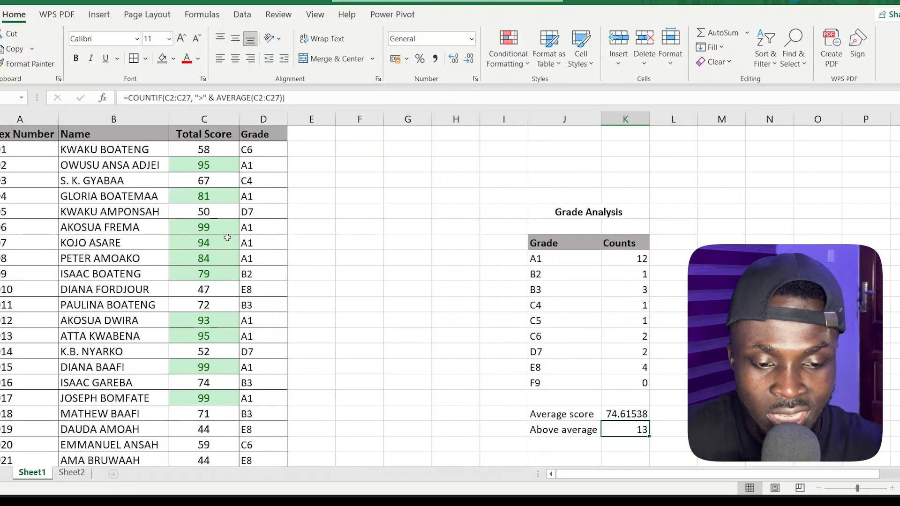
click(217, 305)
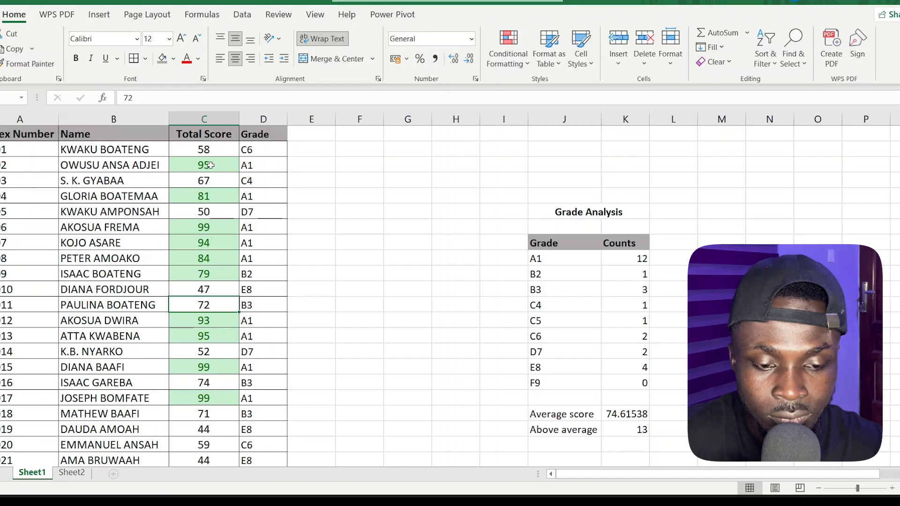
click(213, 163)
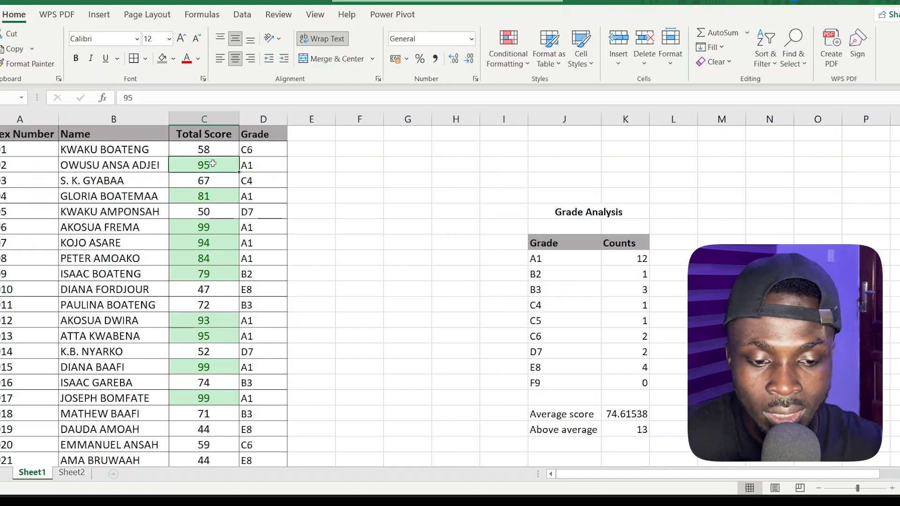
click(211, 198)
click(212, 231)
click(211, 244)
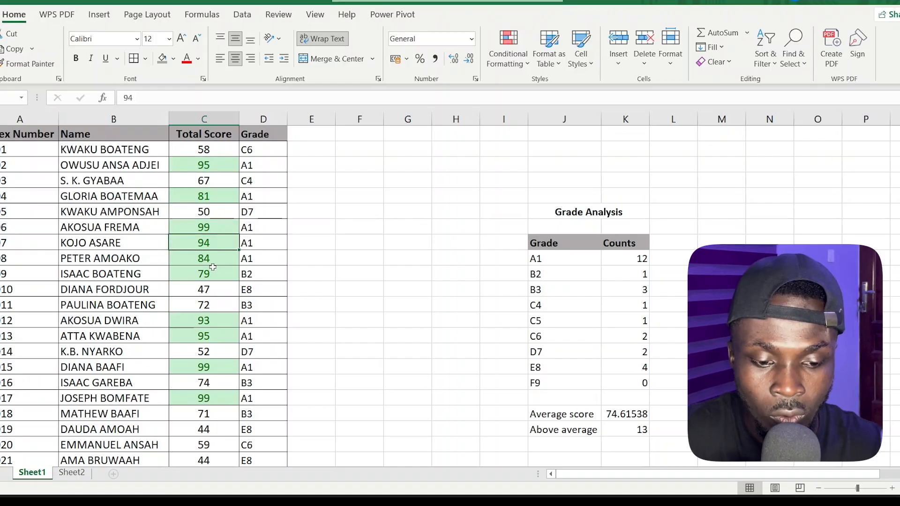
click(213, 272)
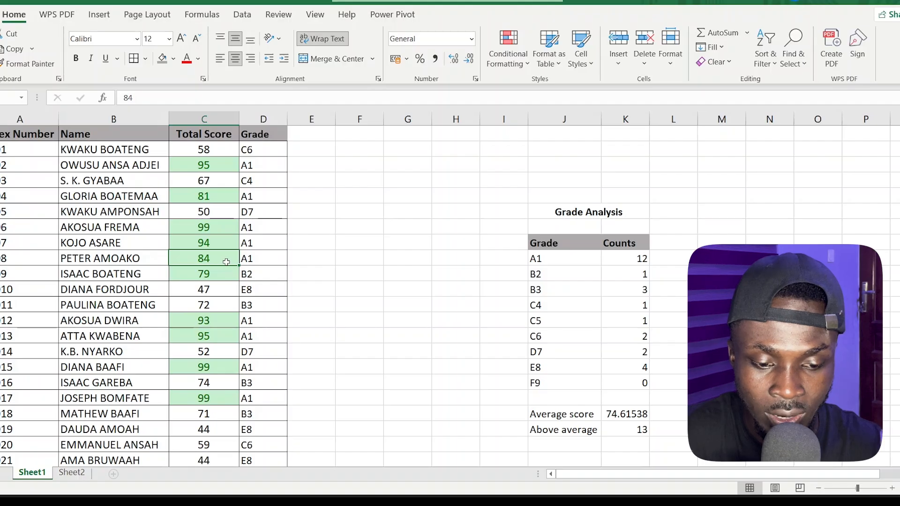
click(215, 320)
click(213, 336)
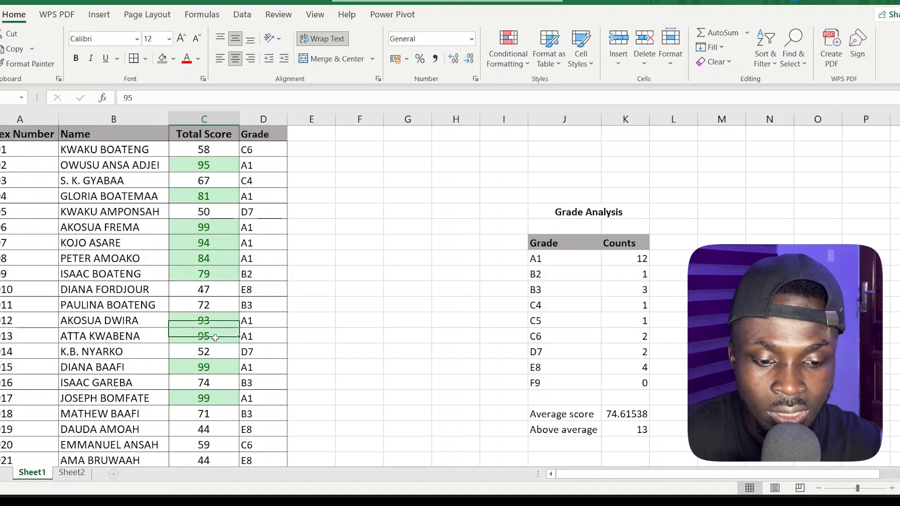
click(211, 367)
click(206, 394)
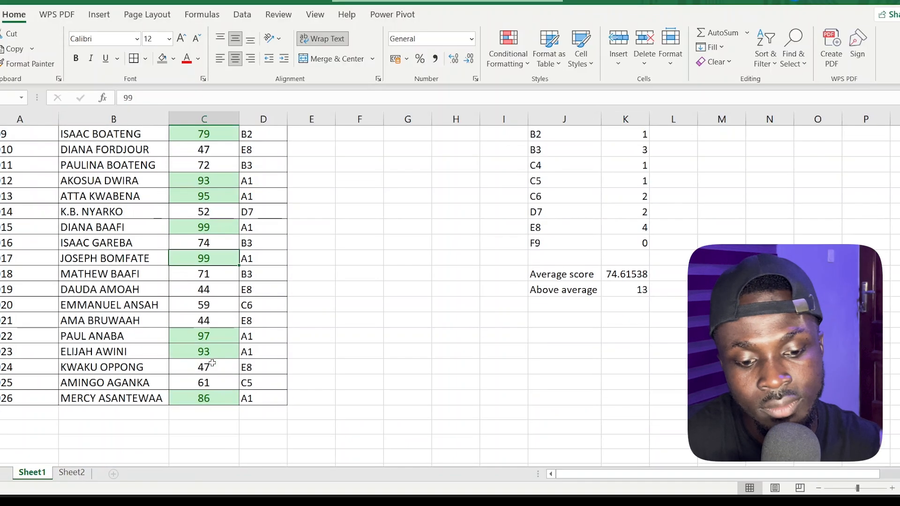
scroll(211, 361, down, 3)
click(213, 333)
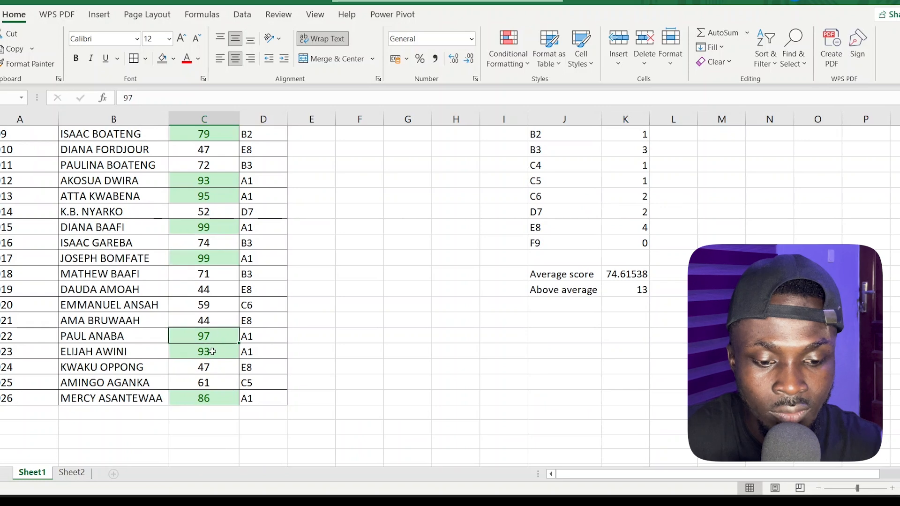
click(212, 352)
click(211, 396)
scroll(302, 284, up, 3)
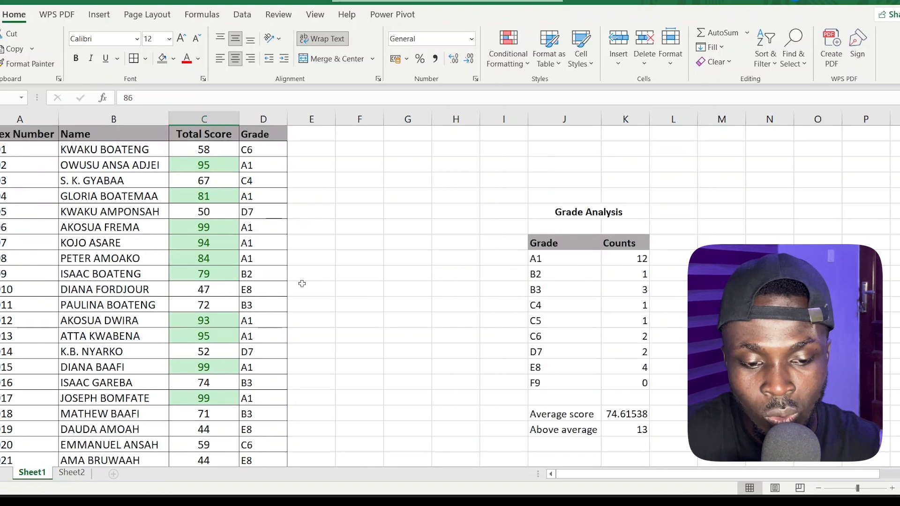
click(625, 434)
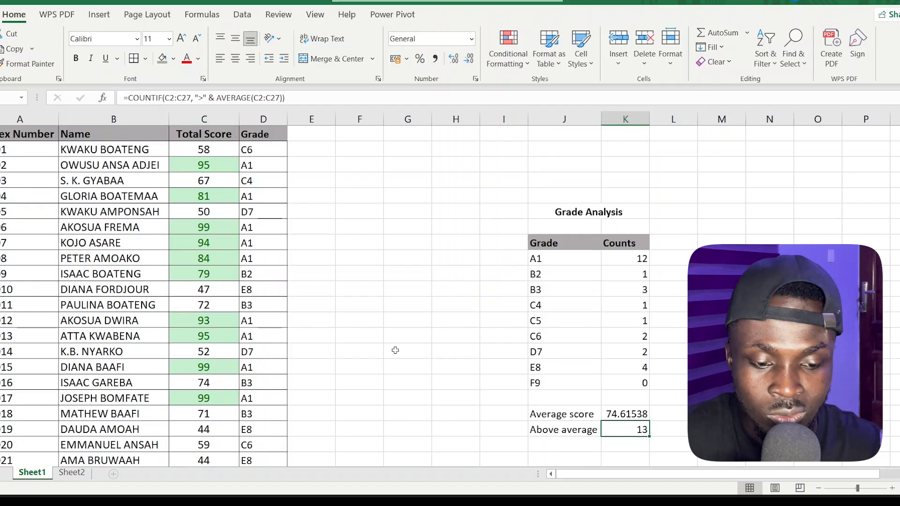